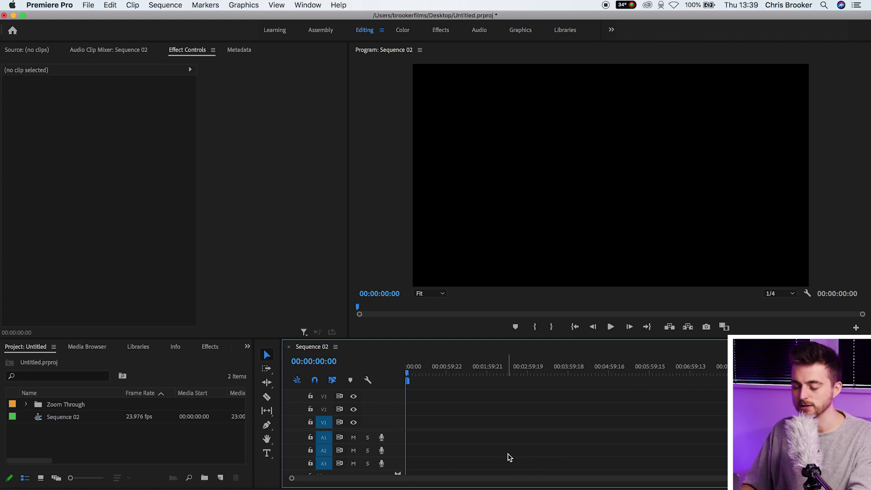
Create a new legacy title named Title 02 and type BROOKER on its canvas
left_click(86, 4)
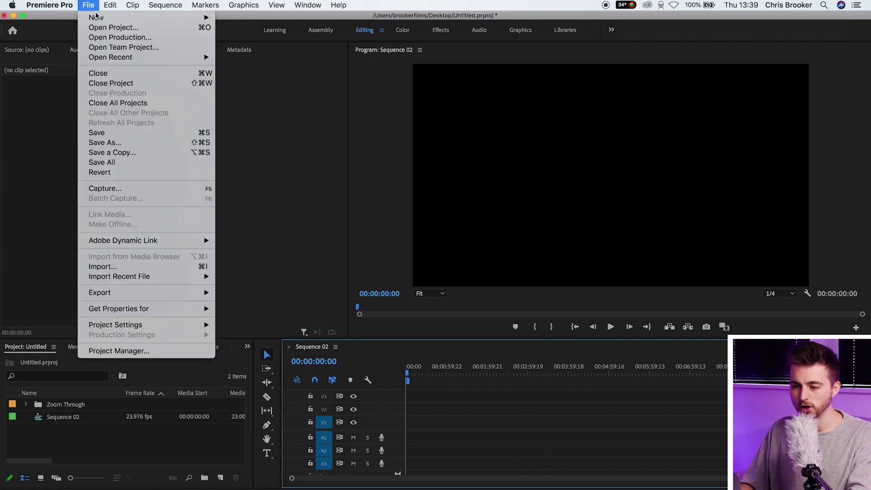
mouse_move(102, 17)
left_click(250, 140)
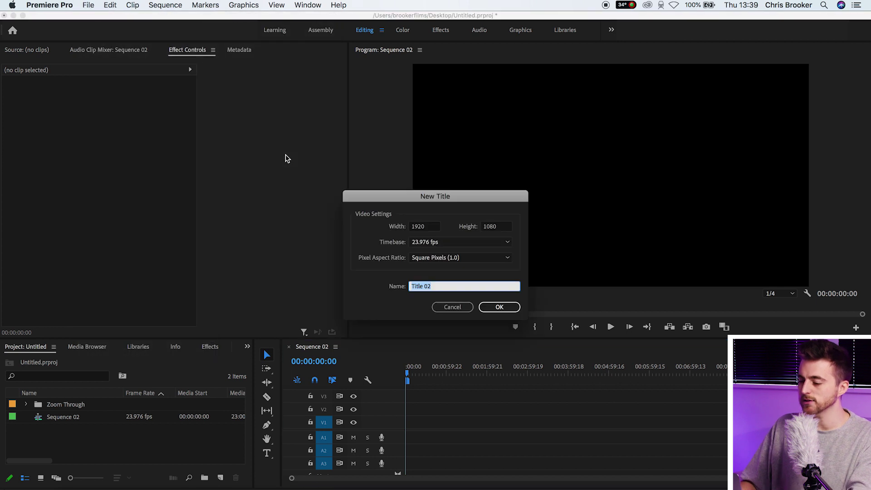
key("Return")
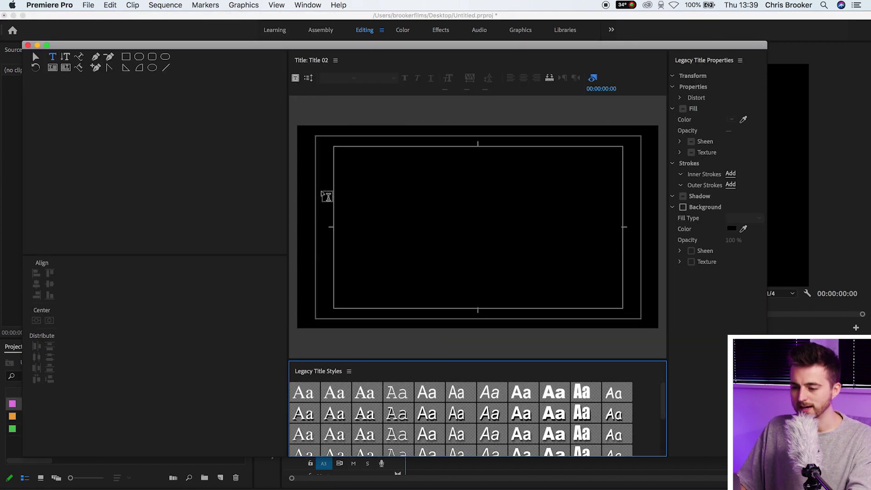
left_click_drag(287, 158, 98, 178)
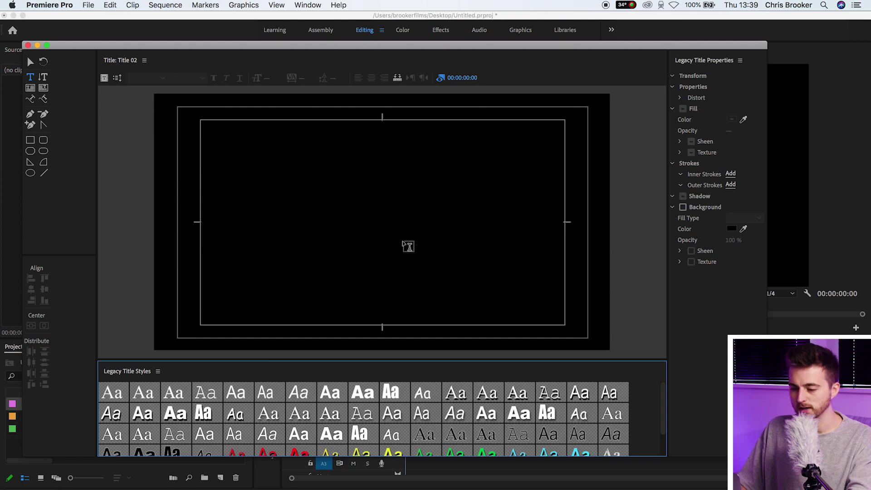
left_click(256, 187)
type("BROOKER")
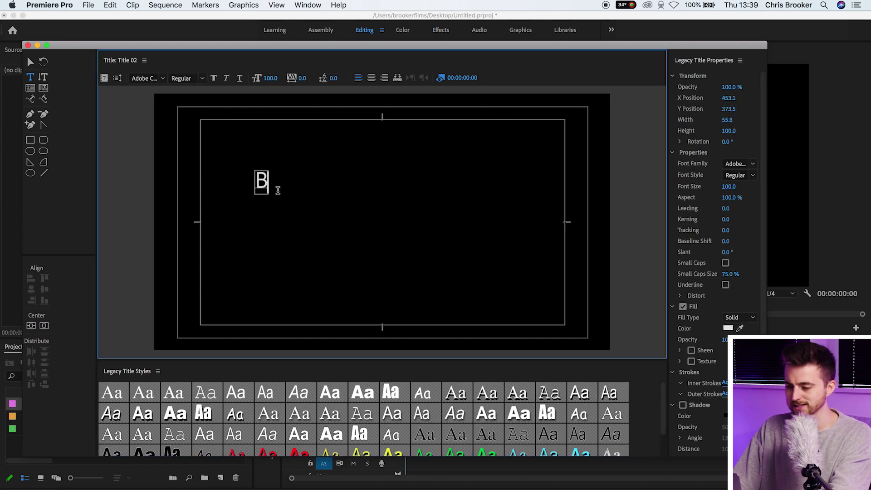
Set BROOKER to the Avenir Heavy font at size 366
double_click(278, 194)
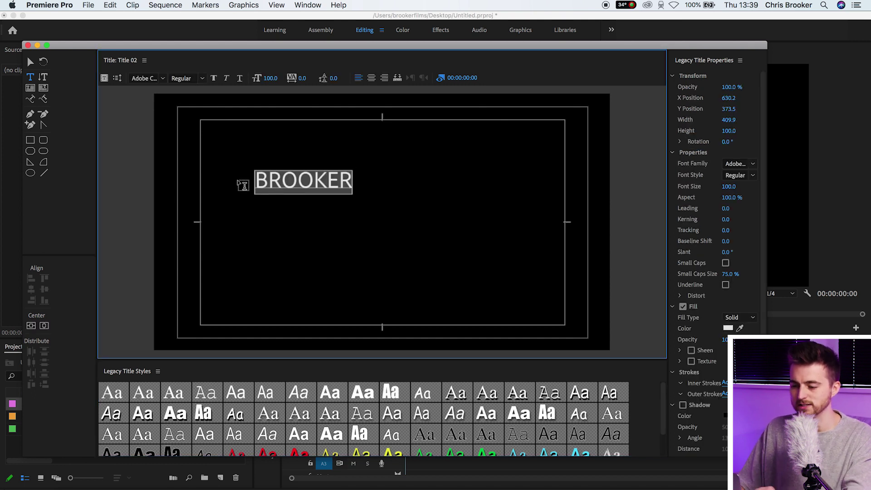
left_click(143, 78)
type("Avenir")
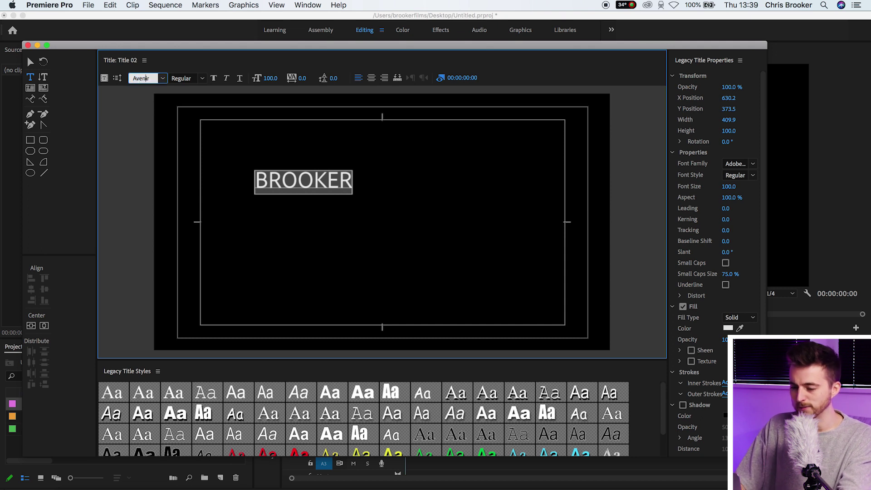
key("Return")
left_click(203, 80)
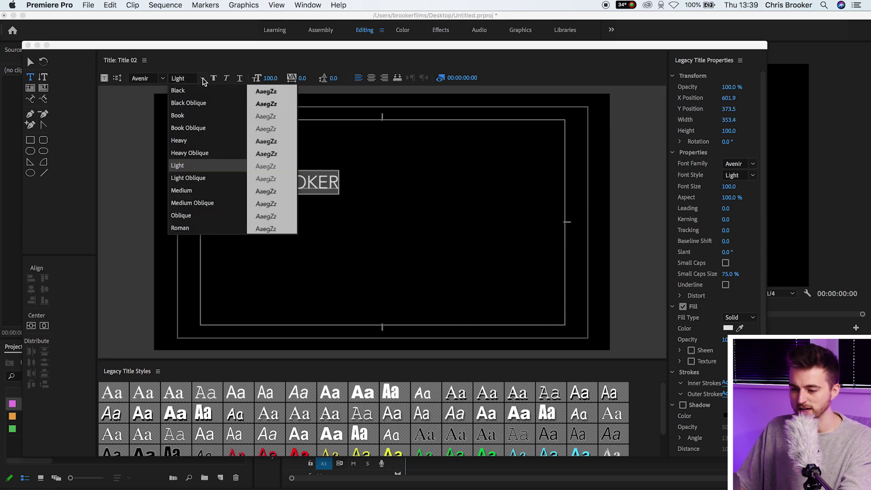
left_click(188, 141)
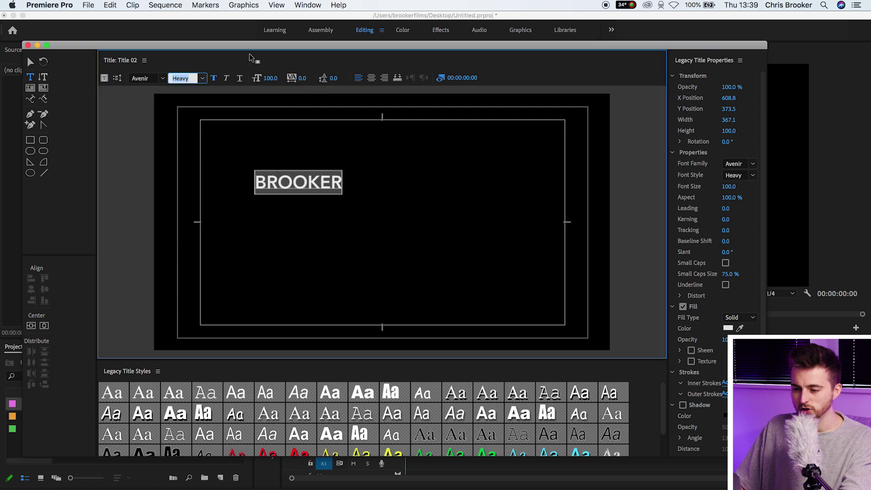
left_click_drag(259, 78, 623, 275)
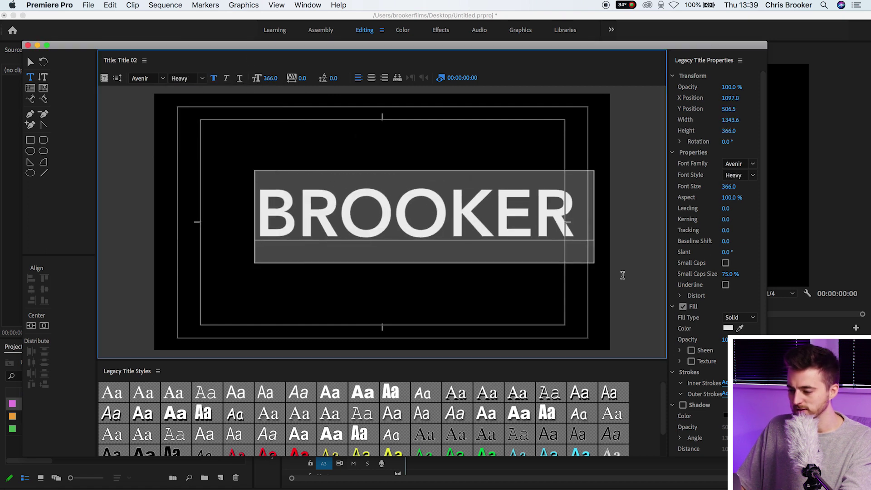
Fill the text white, centre it horizontally and vertically, and close the title editor
left_click(727, 328)
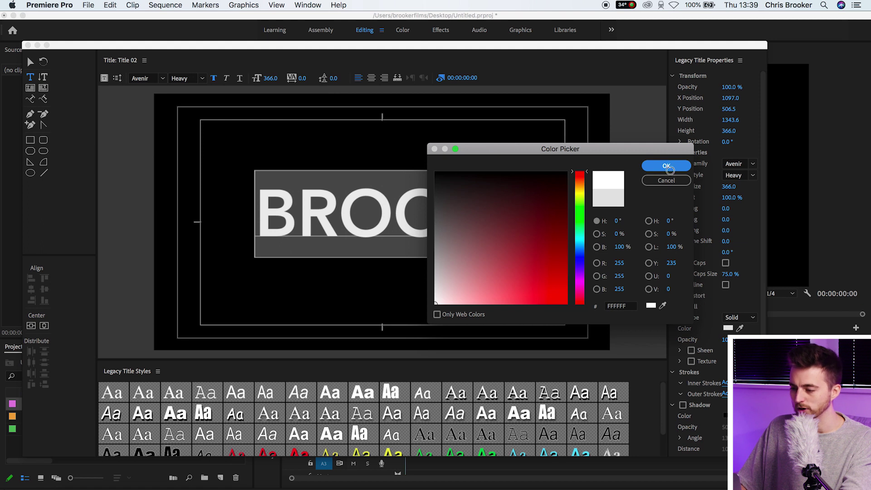
left_click(668, 167)
left_click(44, 326)
left_click(31, 326)
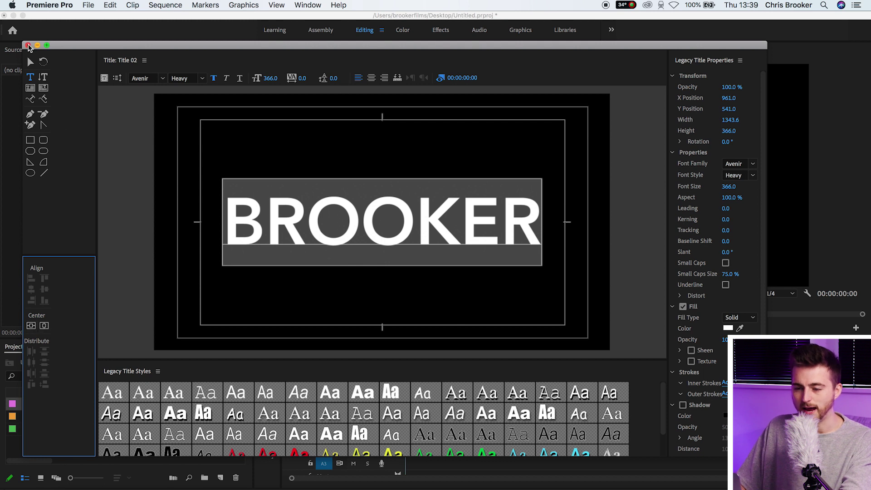
left_click(27, 46)
Place Title 02 on V1, fit the timeline to it, preview playback and select the clip
left_click_drag(62, 406, 396, 427)
key("backslash")
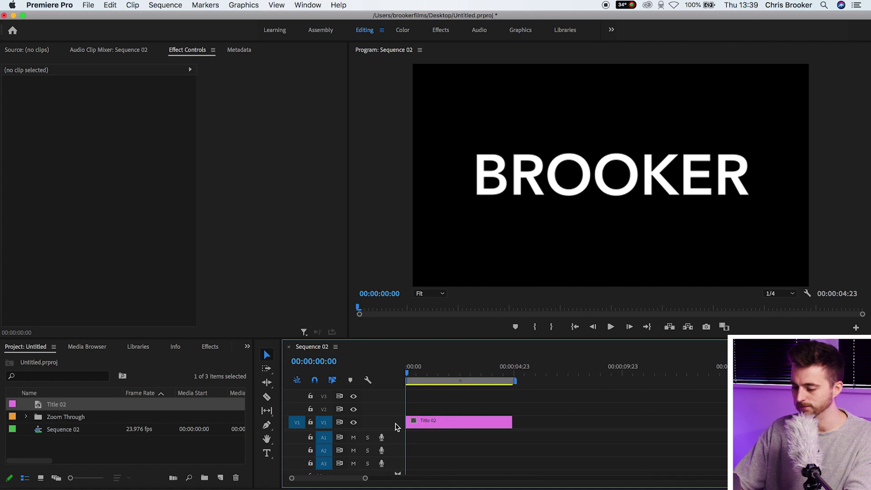
key("space")
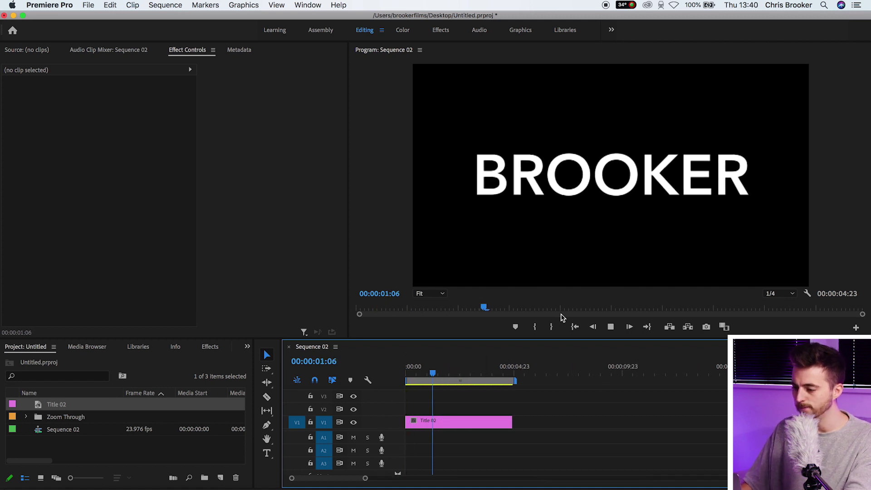
key("space")
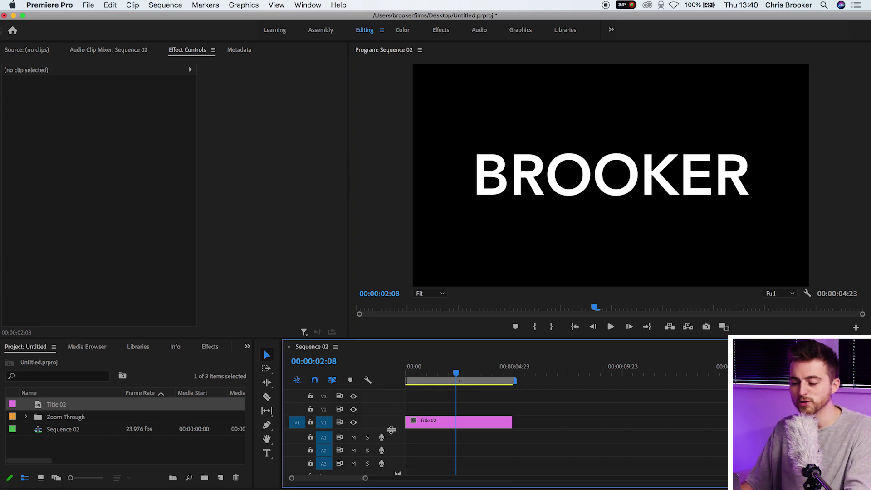
scroll(391, 443, "up", 1)
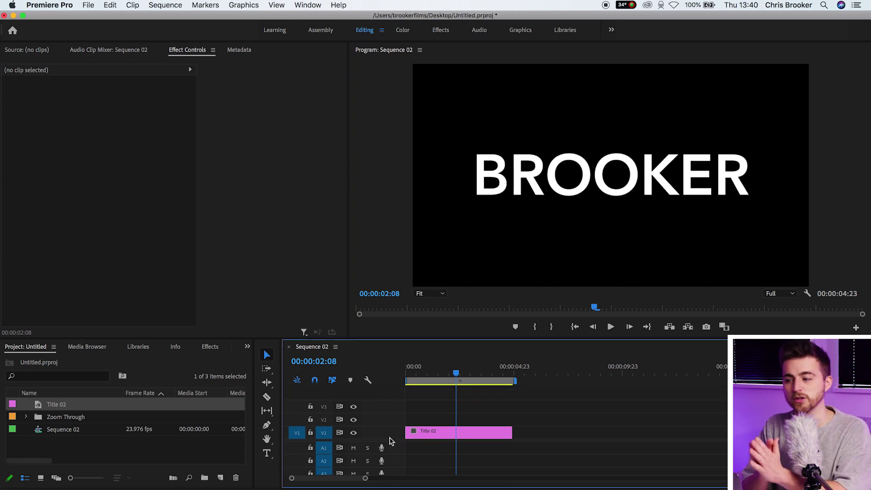
left_click(440, 431)
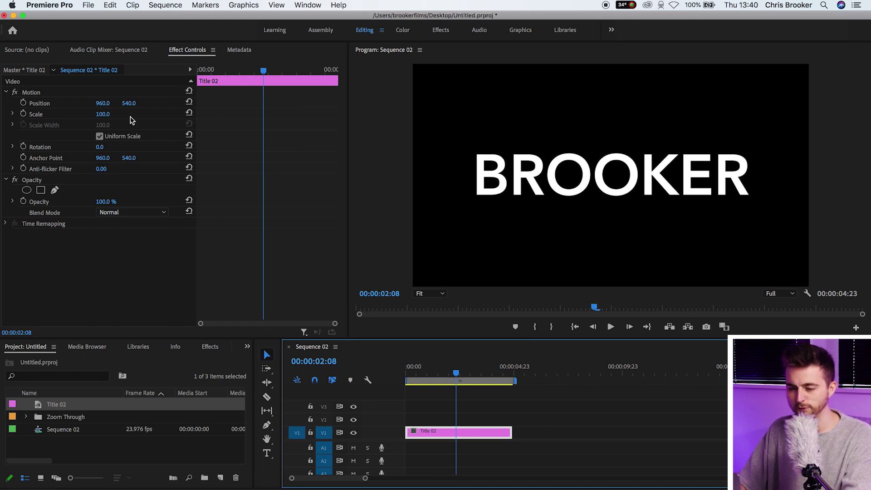
Set Title 02's scale to 71
left_click(103, 115)
type("71")
key("Return")
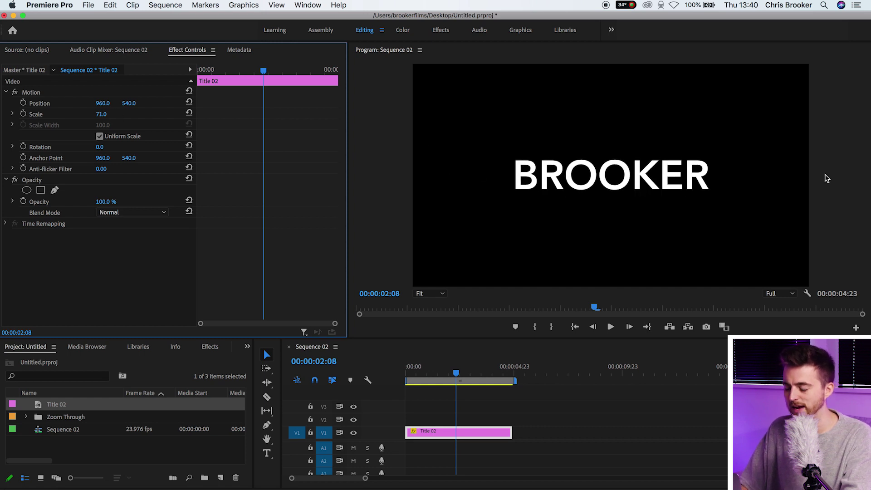
key("shift+3")
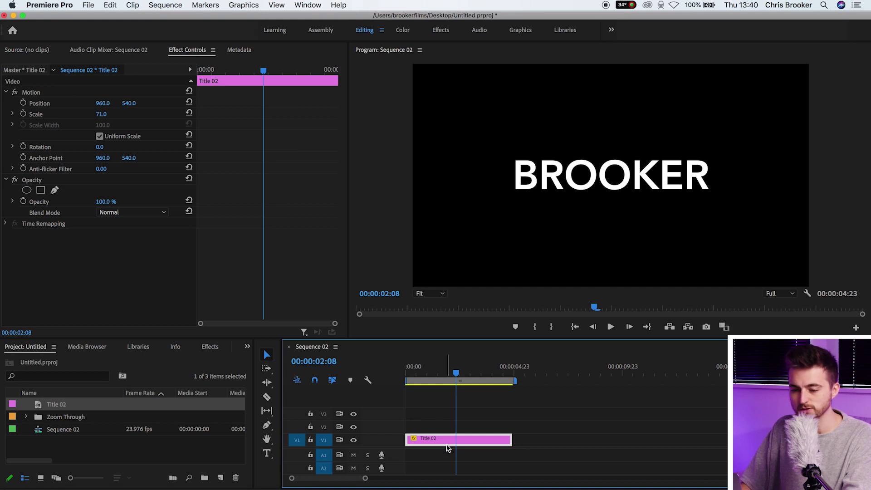
Add a rectangular opacity mask and stretch it to reveal most of BROOKER
left_click(37, 181)
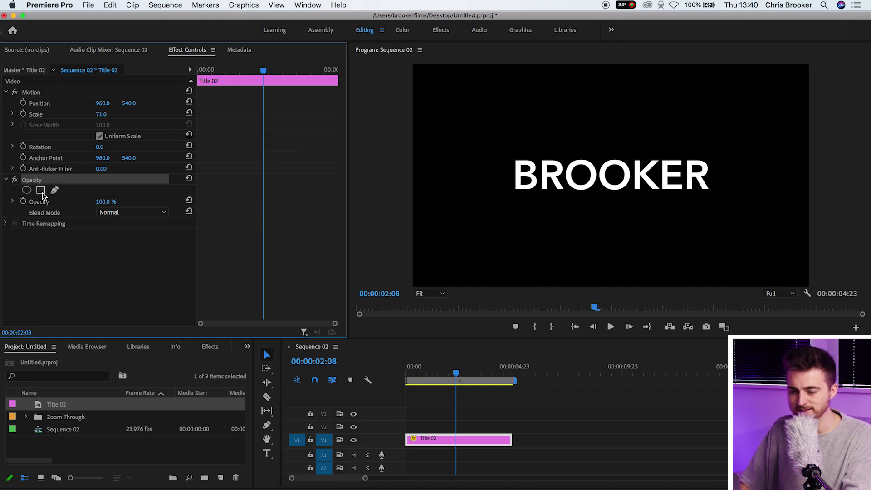
left_click(40, 191)
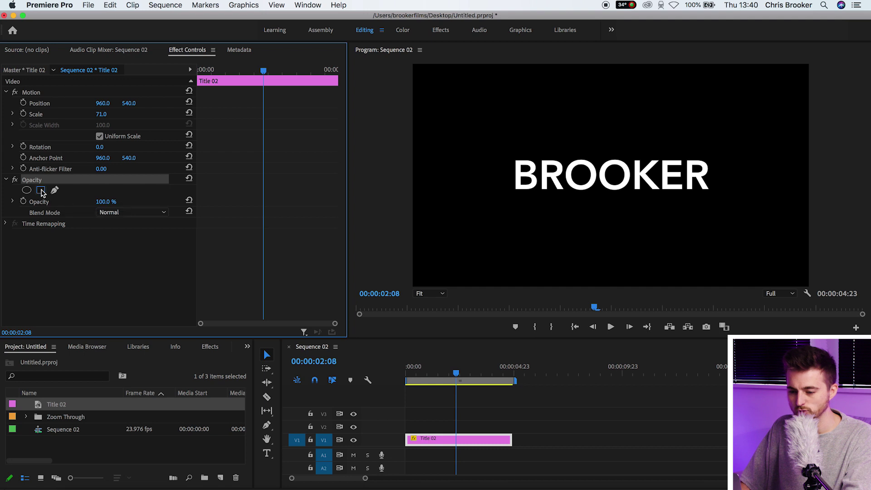
left_click_drag(605, 178, 556, 177)
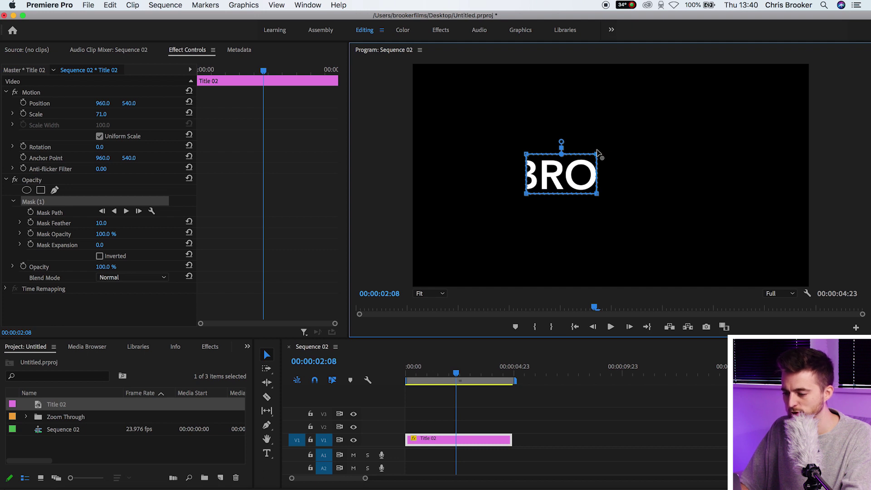
left_click_drag(597, 153, 778, 151)
left_click_drag(597, 194, 729, 206)
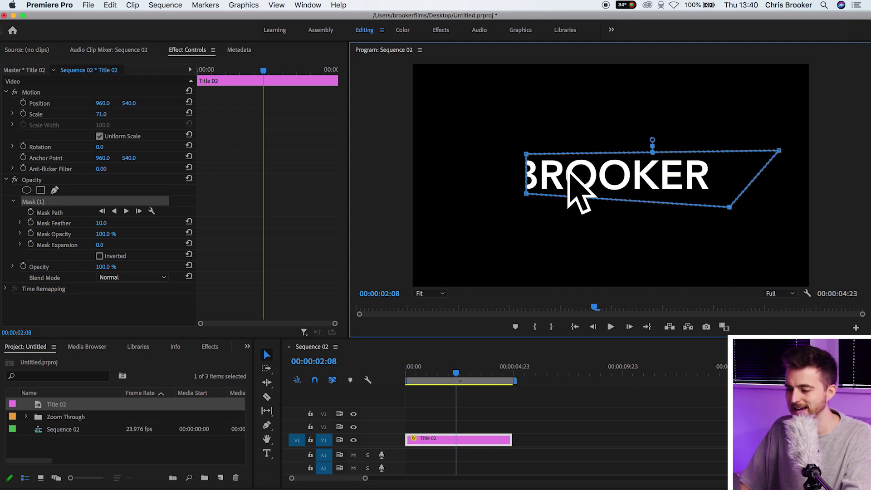
left_click(448, 446)
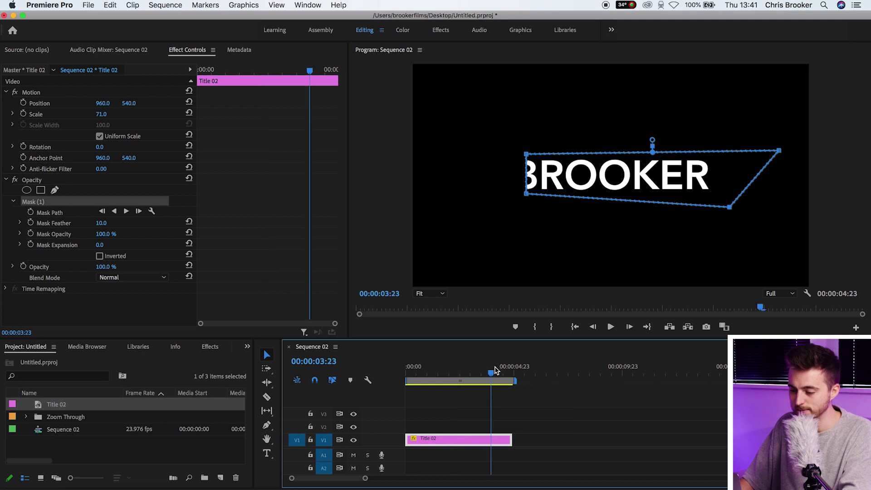
Duplicate Title 02 onto the V2 track as Title 02 Copy 01
left_click(558, 376)
key("super+v")
left_click_drag(594, 440, 441, 426)
key("Delete")
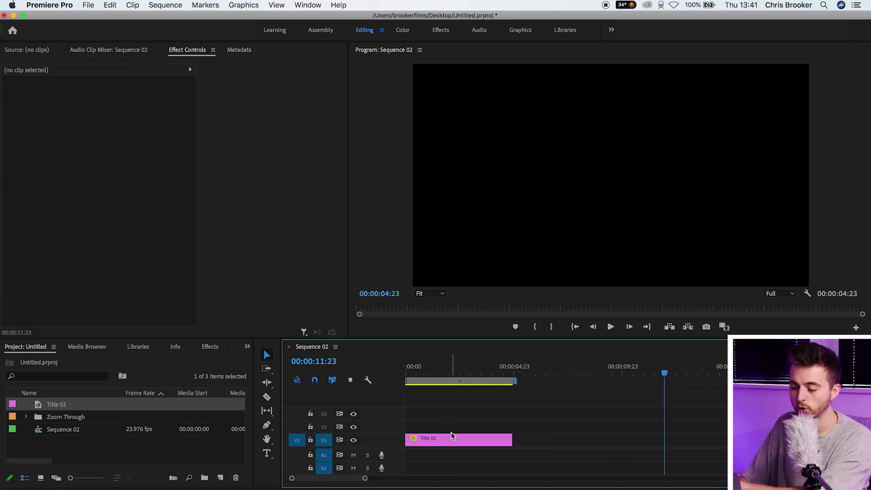
left_click(450, 437)
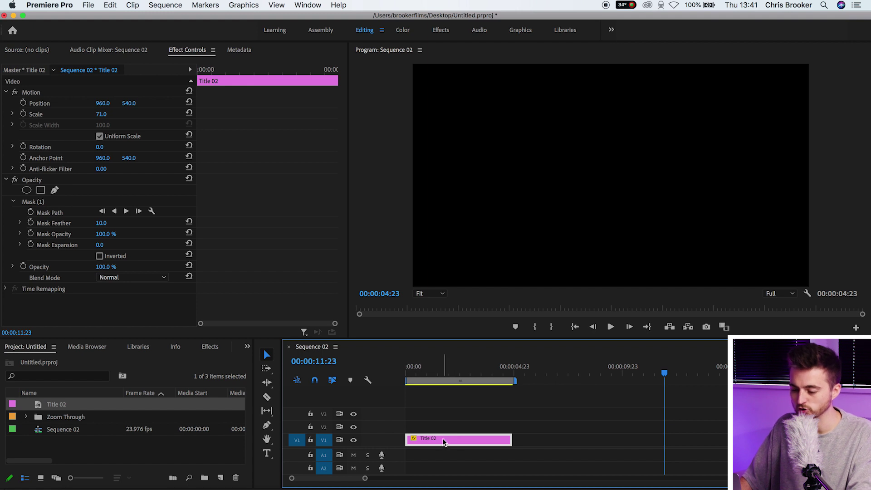
left_click_drag(443, 441, 437, 424)
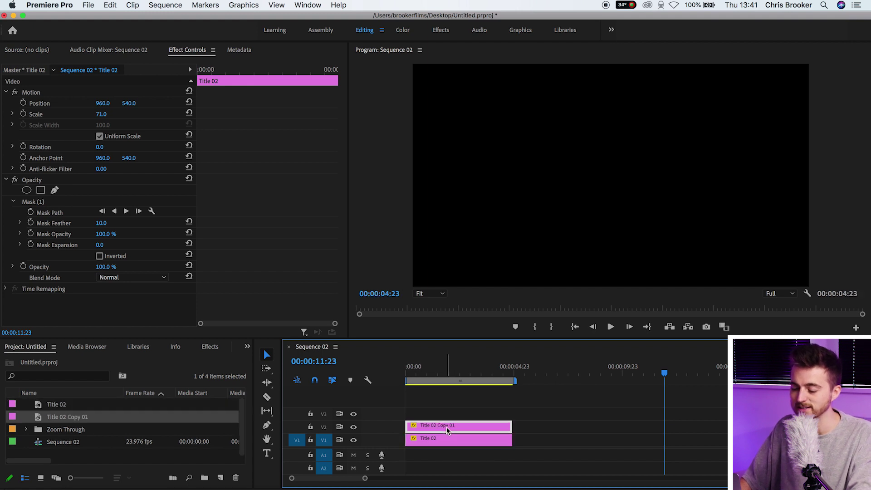
left_click_drag(462, 375, 453, 375)
Pull the copy's right mask corners left so the mask ends at the B
left_click(33, 201)
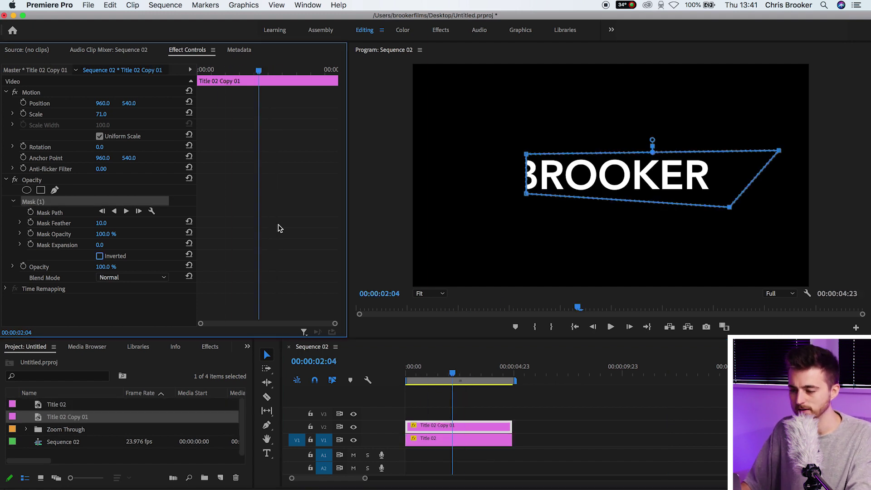
left_click(779, 152)
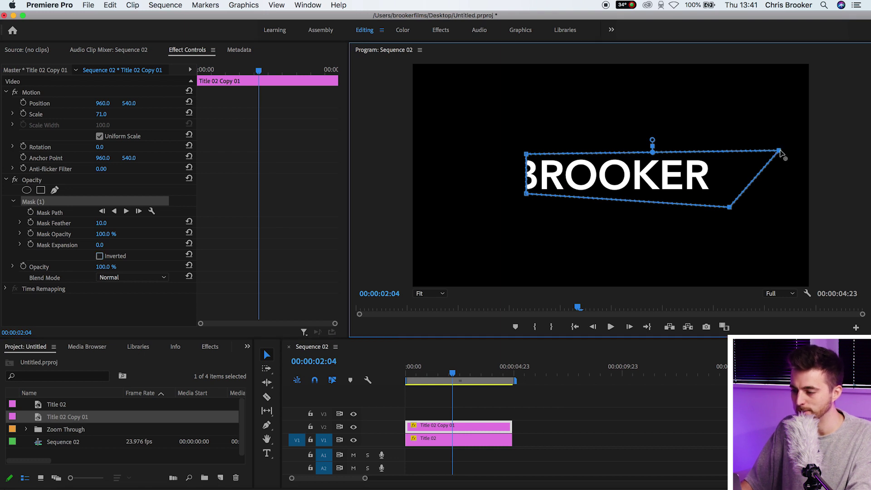
left_click_drag(779, 152, 443, 155)
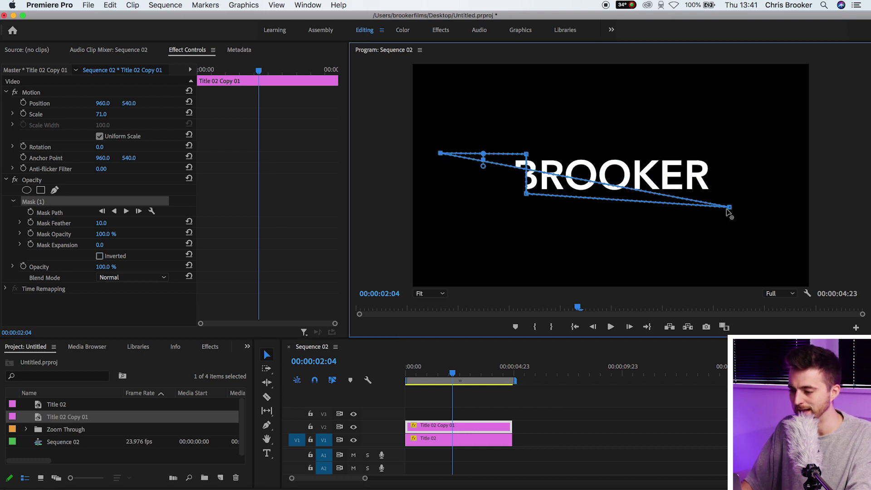
left_click_drag(726, 210, 443, 204)
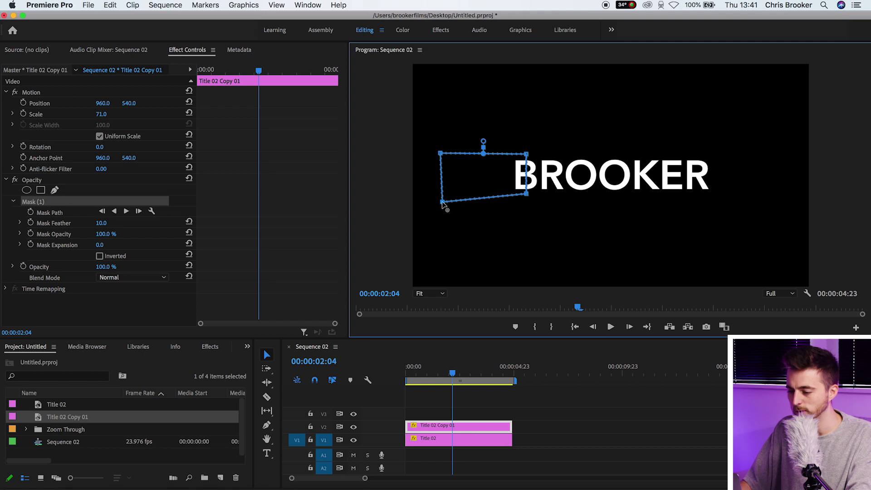
At 150% preview zoom, set the copy's mask feather to 0 and align its edge with the B
left_click(429, 294)
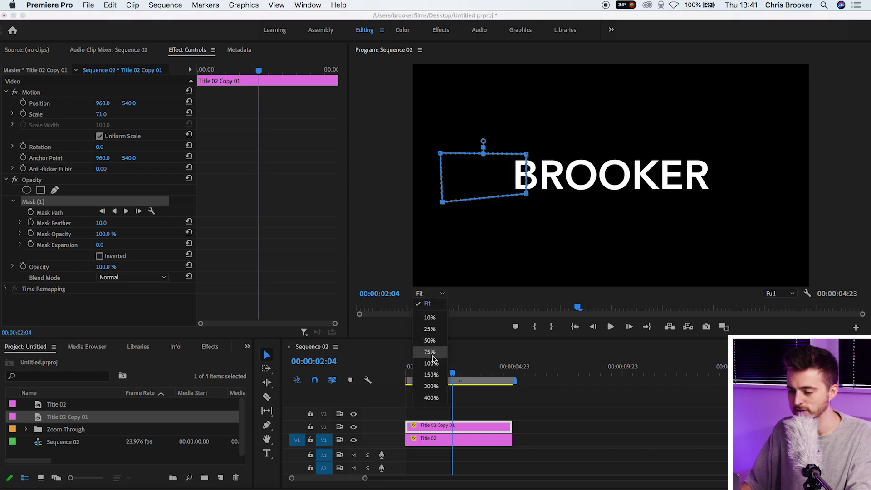
left_click(445, 347)
left_click(429, 293)
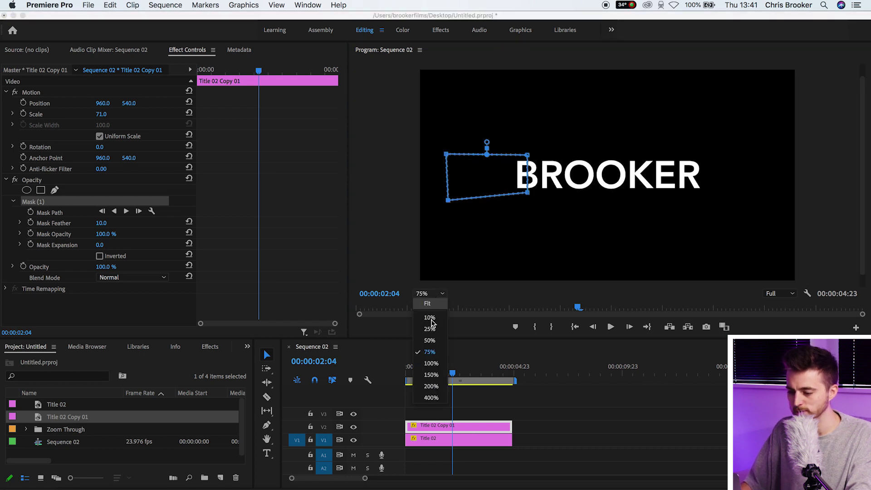
left_click(438, 369)
left_click_drag(419, 167, 391, 168)
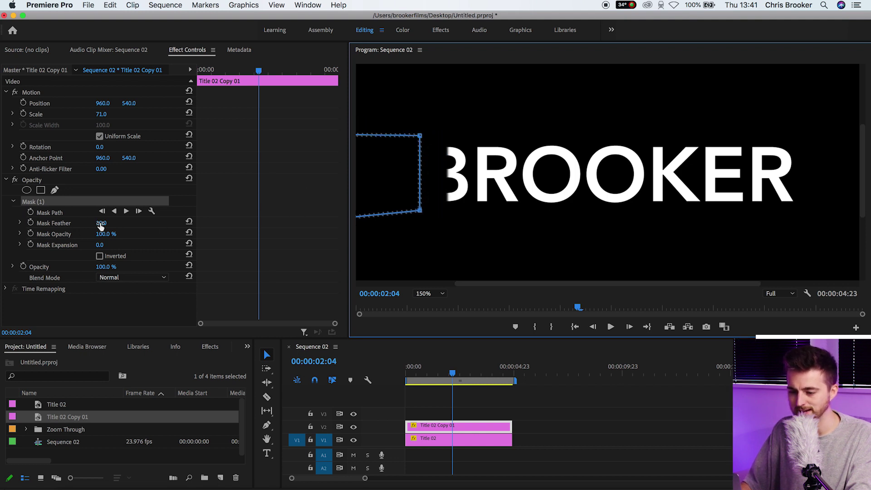
left_click_drag(100, 225, 110, 223)
left_click_drag(387, 181, 408, 179)
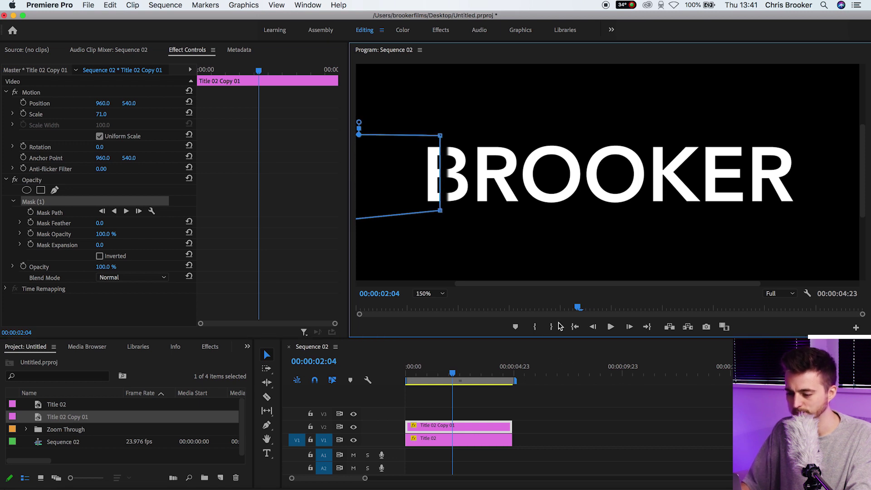
Set the original Title 02 mask feather to 0 and nudge it to match the split
left_click(443, 441)
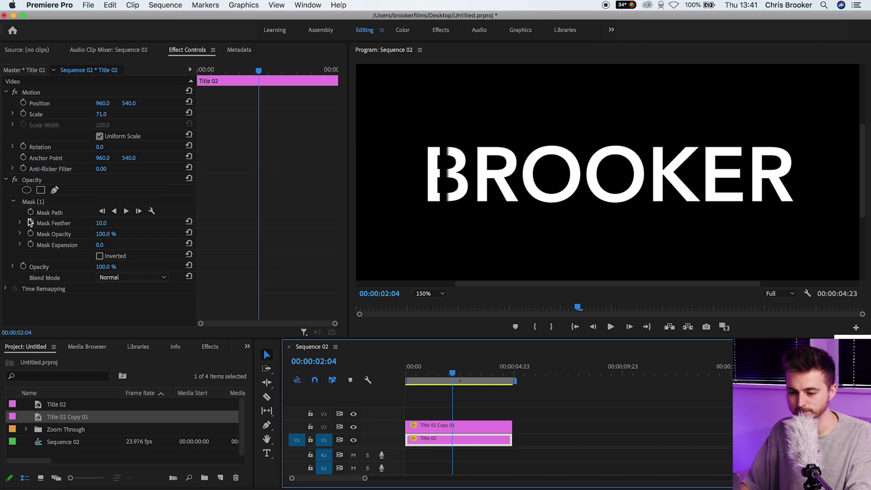
left_click(32, 203)
left_click_drag(111, 223, 97, 223)
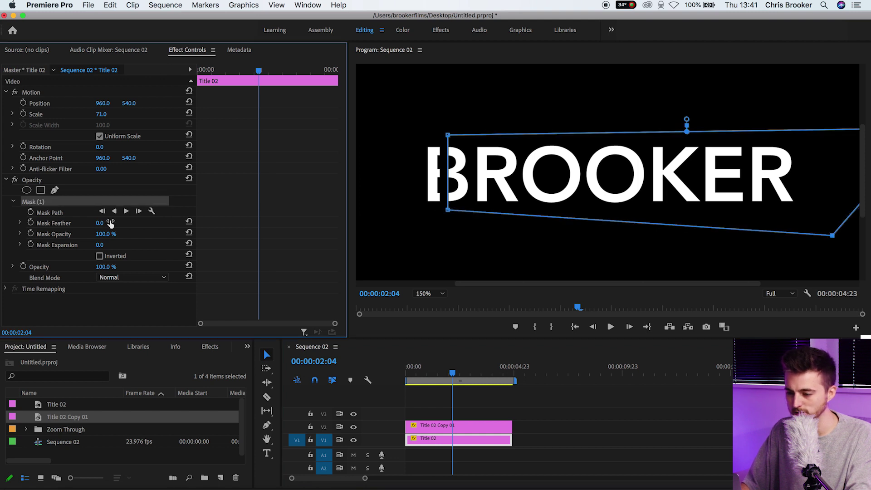
left_click_drag(477, 181, 483, 180)
left_click(401, 259)
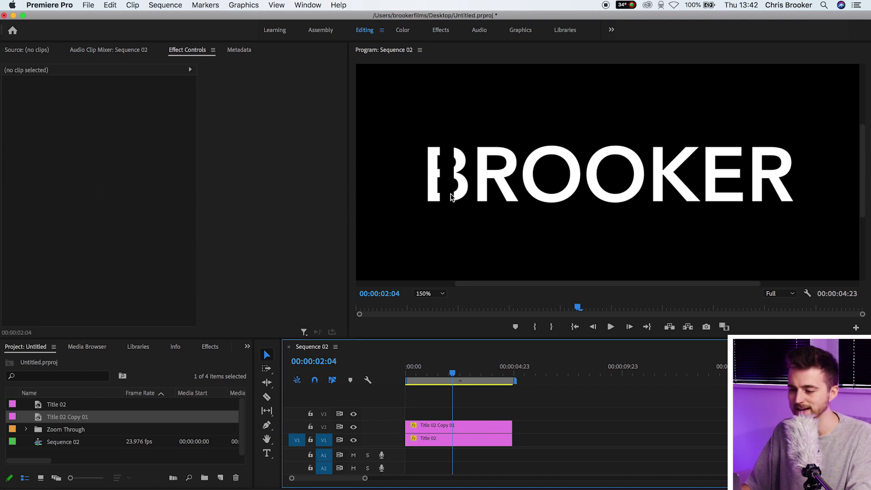
left_click(439, 425)
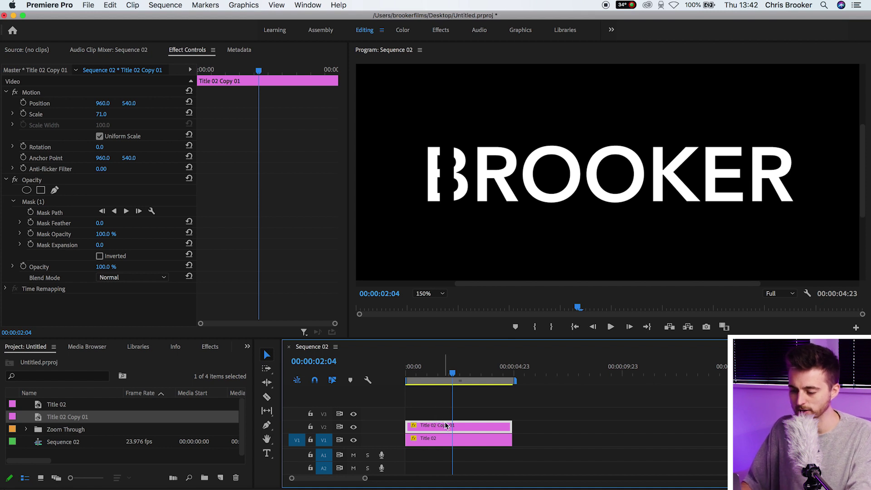
Duplicate Title 02 Copy 01 onto V3 and drag its left mask corners beside the B
left_click_drag(443, 429, 437, 413)
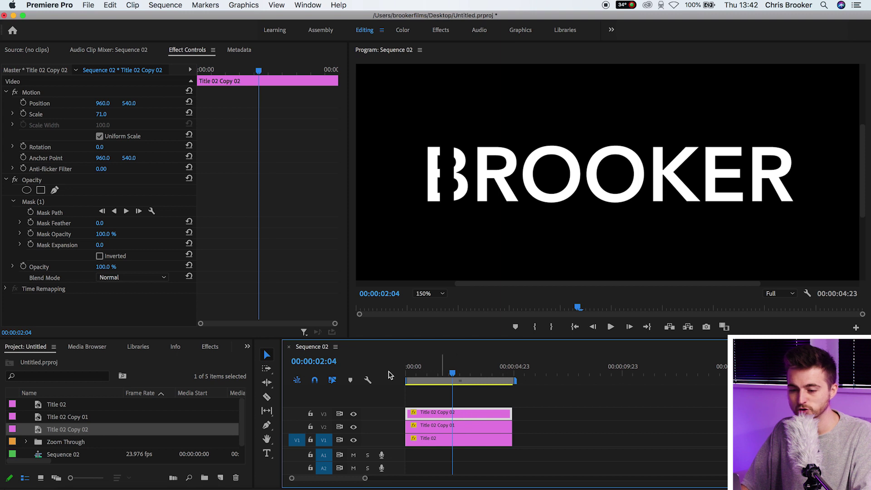
left_click(32, 201)
left_click(553, 286)
key("shift+Right")
key("shift+Right")
key("shift+Right")
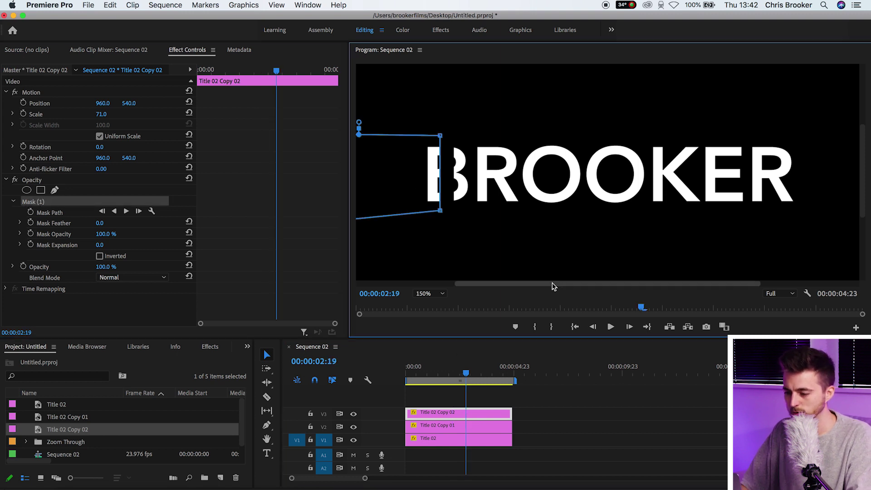
left_click_drag(553, 286, 479, 287)
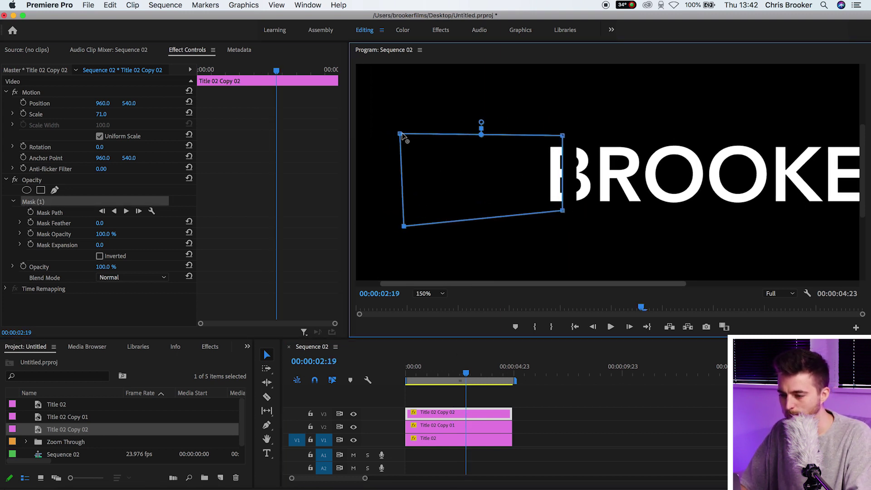
left_click_drag(402, 135, 569, 142)
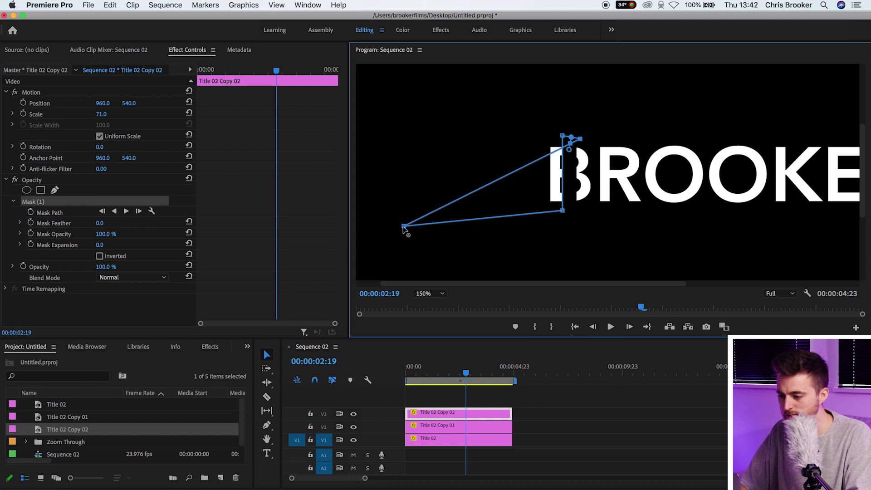
left_click_drag(404, 226, 571, 223)
At 200% zoom, shape Copy 02's mask into a thin angled sliver on the B's stem
left_click(424, 294)
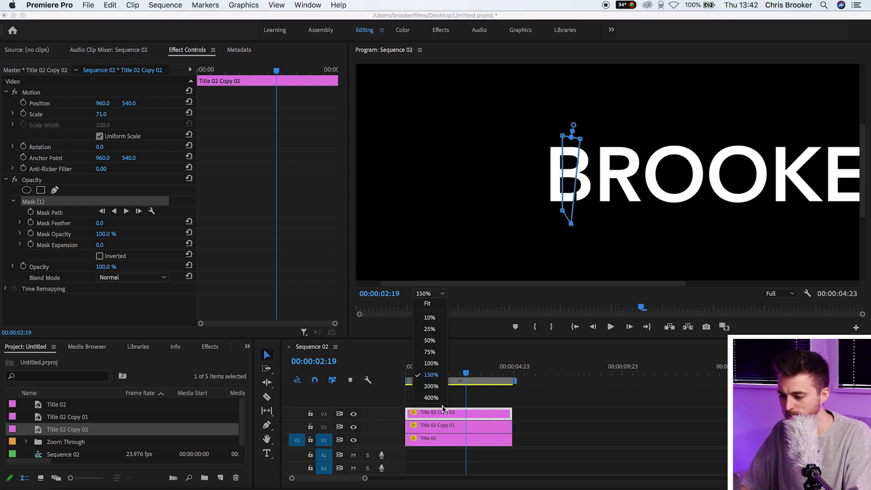
left_click(431, 386)
left_click_drag(569, 284, 515, 284)
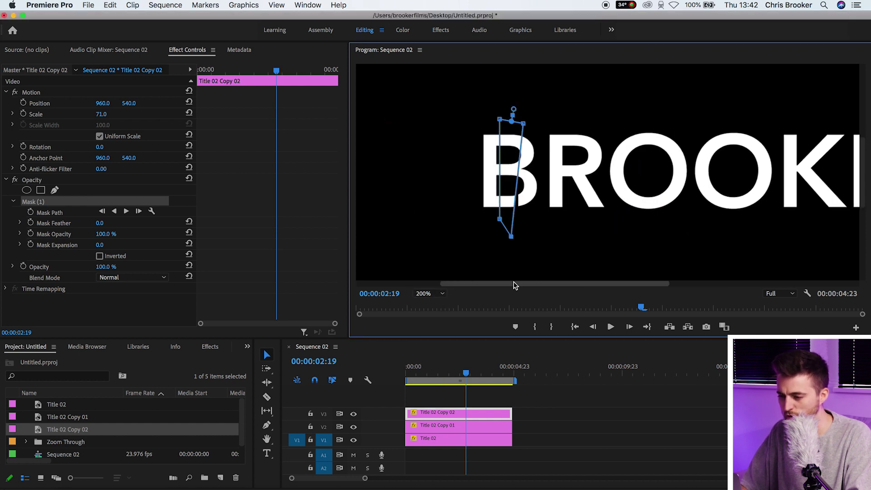
mouse_move(512, 121)
left_mouse_down()
mouse_move(516, 115)
mouse_move(505, 119)
left_mouse_up()
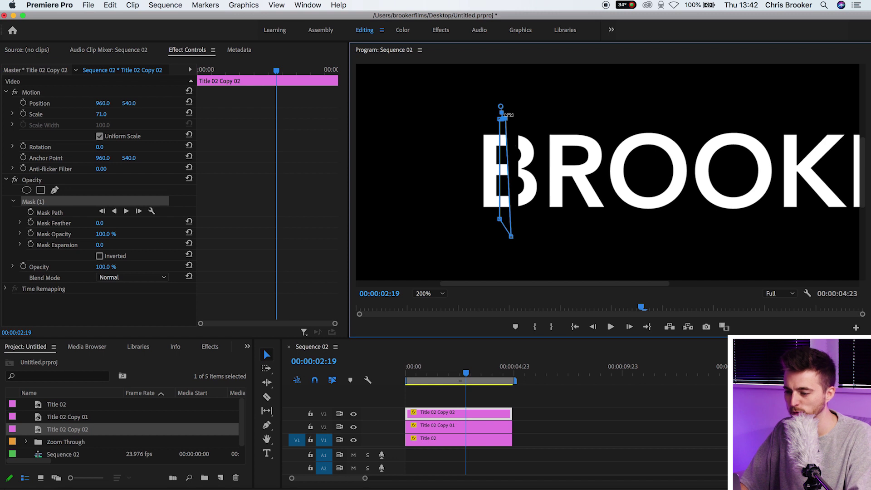
left_click_drag(507, 120, 509, 119)
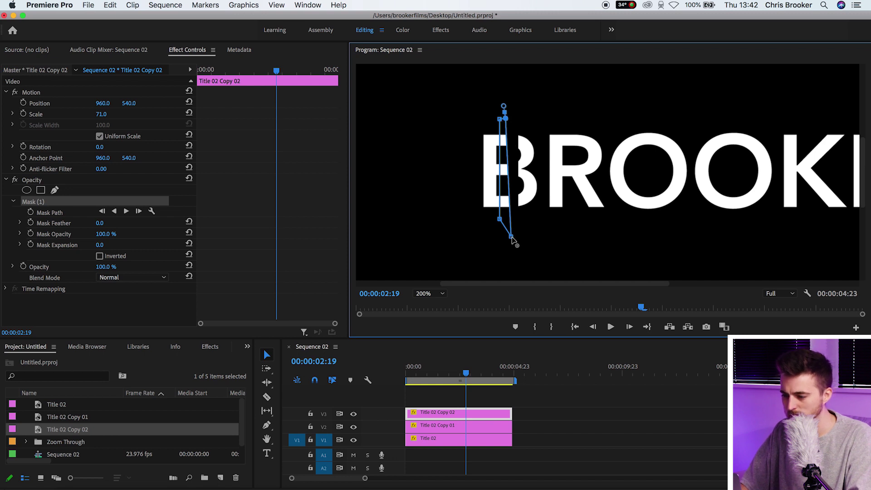
left_click_drag(512, 237, 519, 225)
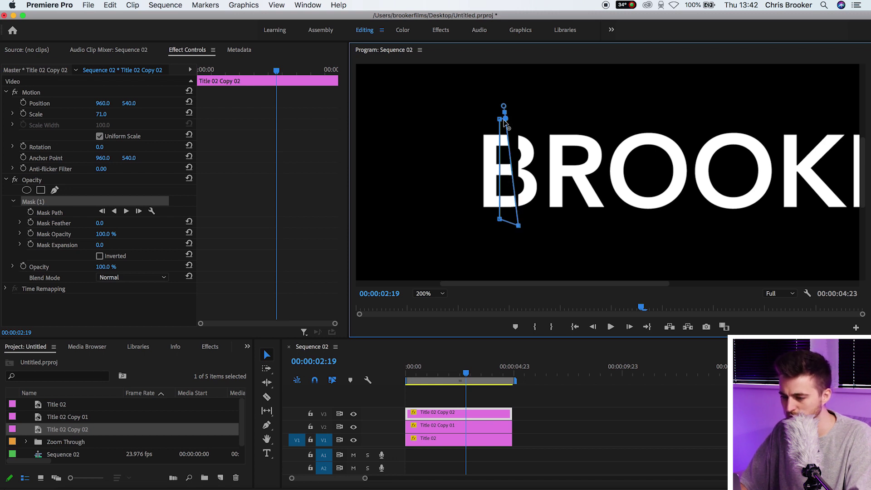
left_click_drag(518, 122, 519, 126)
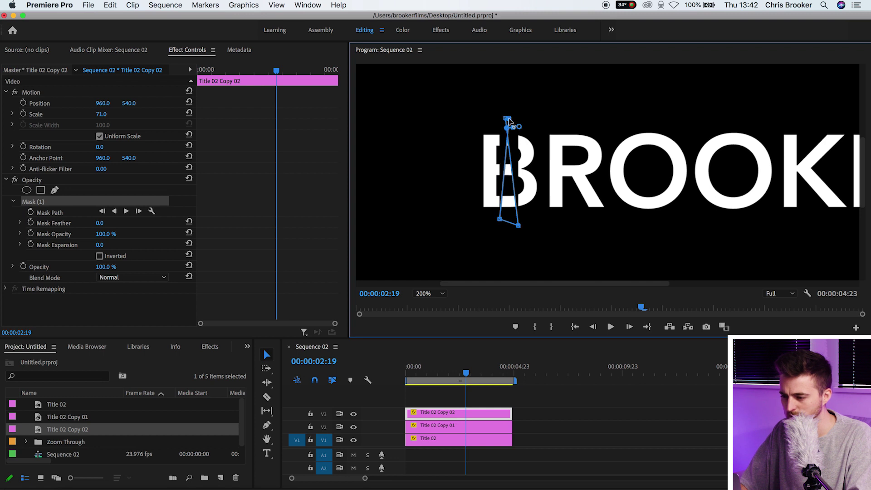
key("=")
left_click(649, 434)
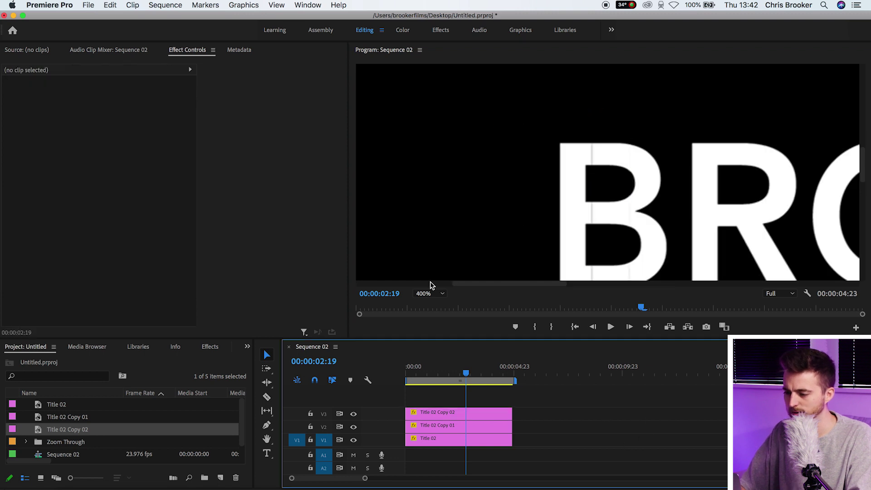
left_click(429, 293)
left_click(433, 309)
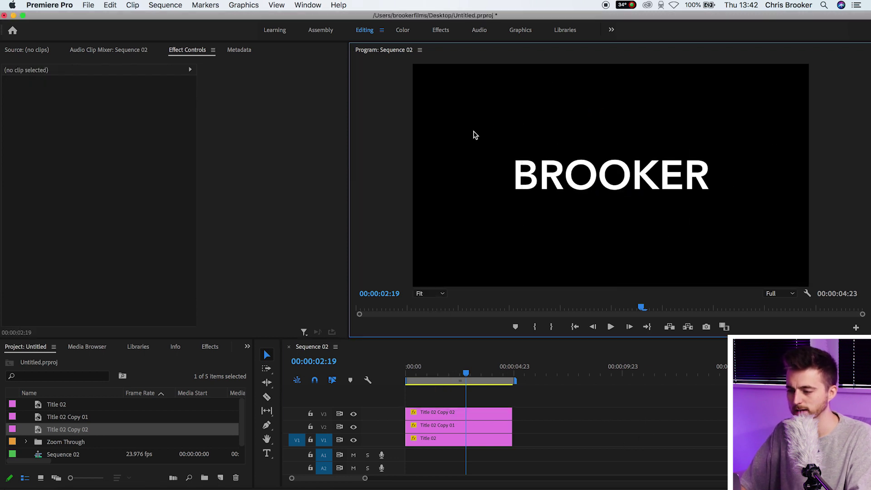
Toggle V3, V2 and V1 track outputs to inspect each slice, then select Copy 02 at 00:00:01:00
left_click(354, 415)
left_click(353, 415)
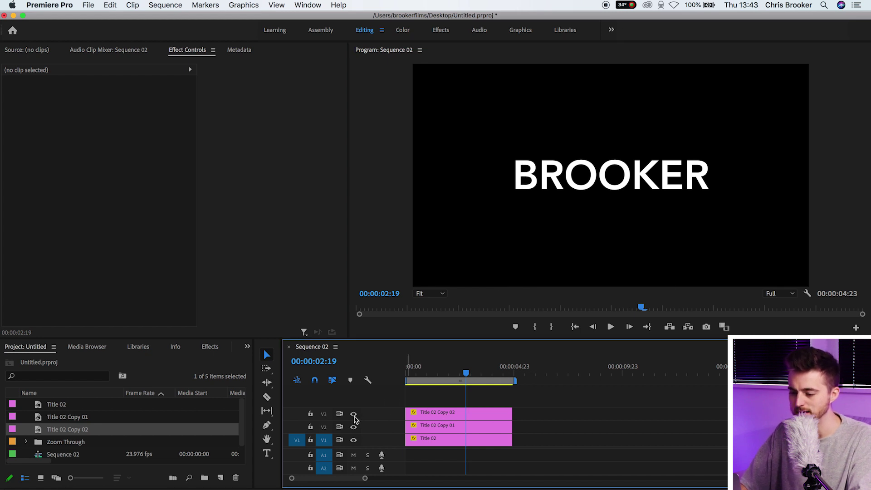
left_click(353, 415)
left_click(353, 414)
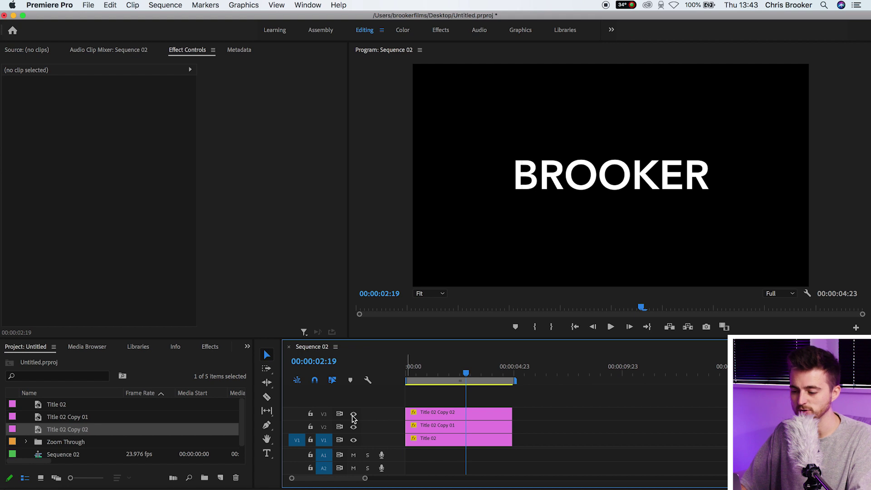
left_click(355, 428)
left_click(354, 428)
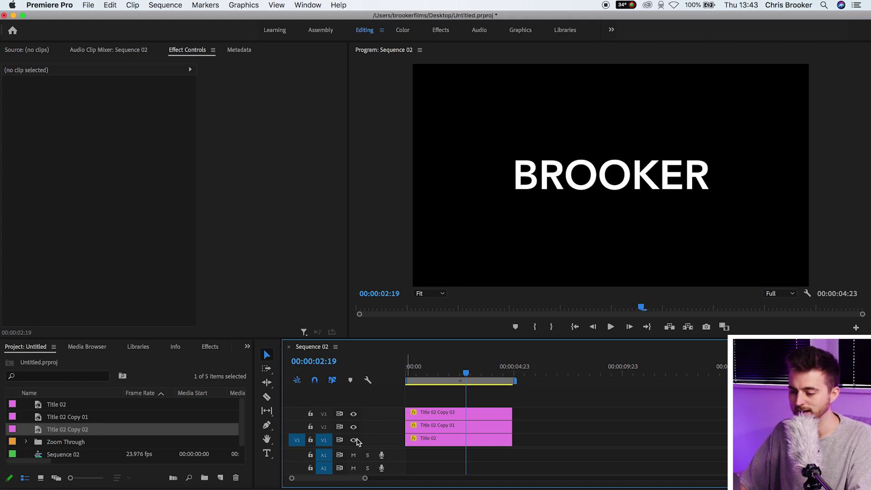
left_click(354, 440)
left_click(354, 440)
left_click_drag(482, 380, 430, 391)
left_click(431, 413)
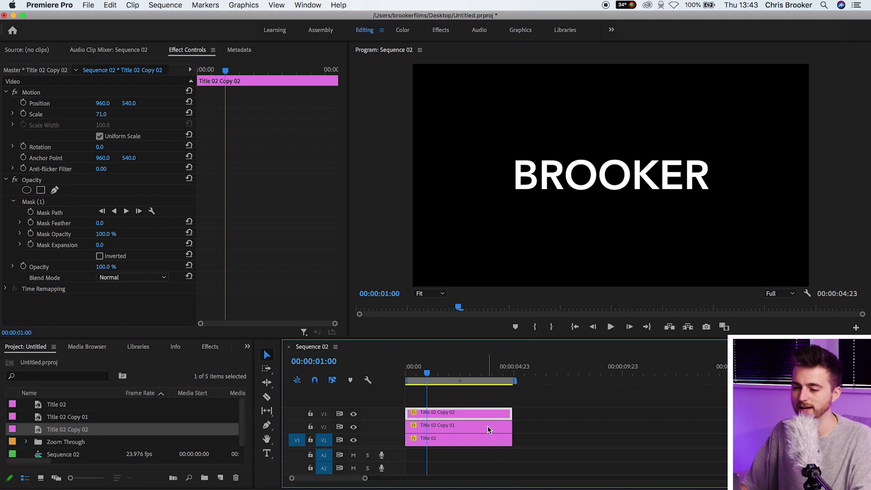
Add Position and Scale keyframes at 00:00:01:00 on Title 02 Copy 02, Copy 01 and Title 02
left_click(23, 102)
left_click(23, 114)
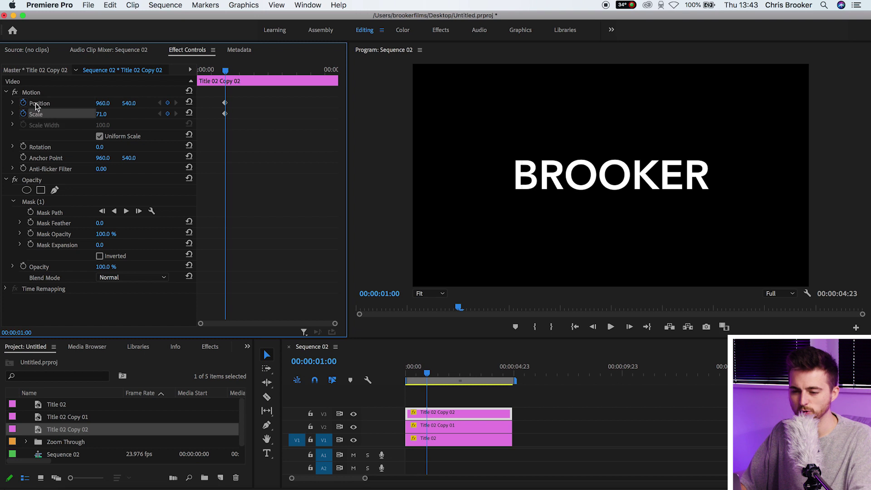
left_click(434, 426)
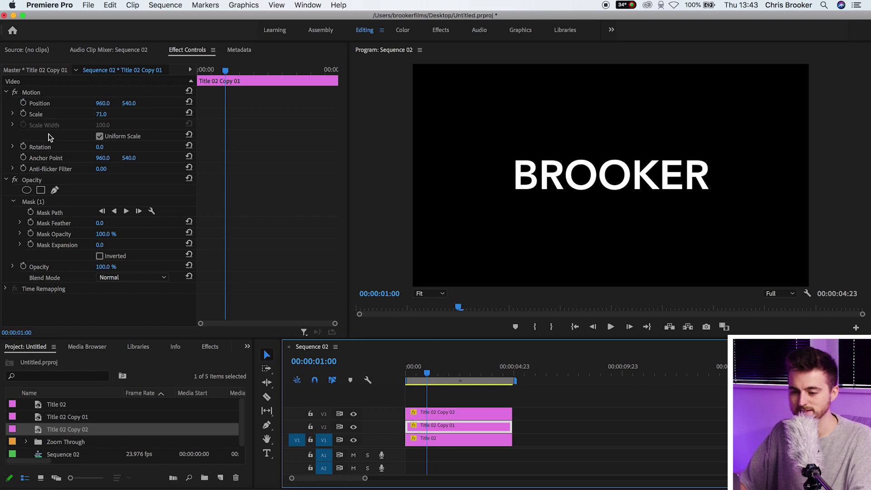
left_click(23, 103)
left_click(23, 114)
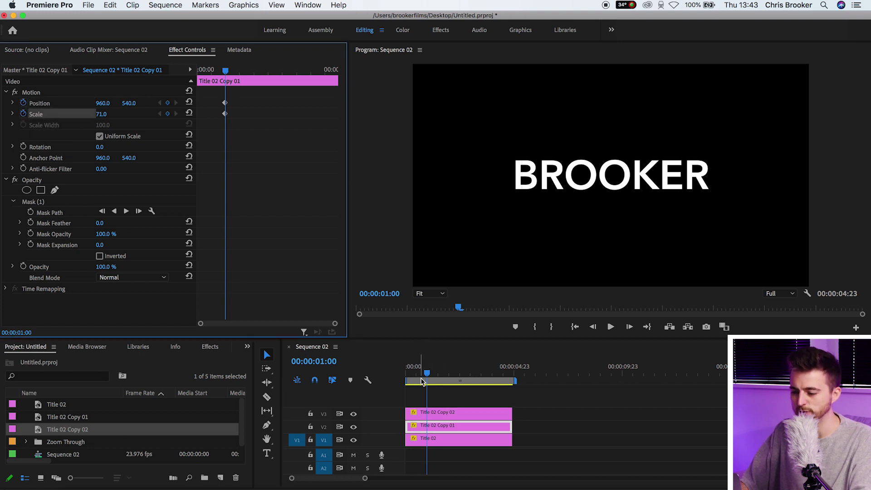
left_click(429, 443)
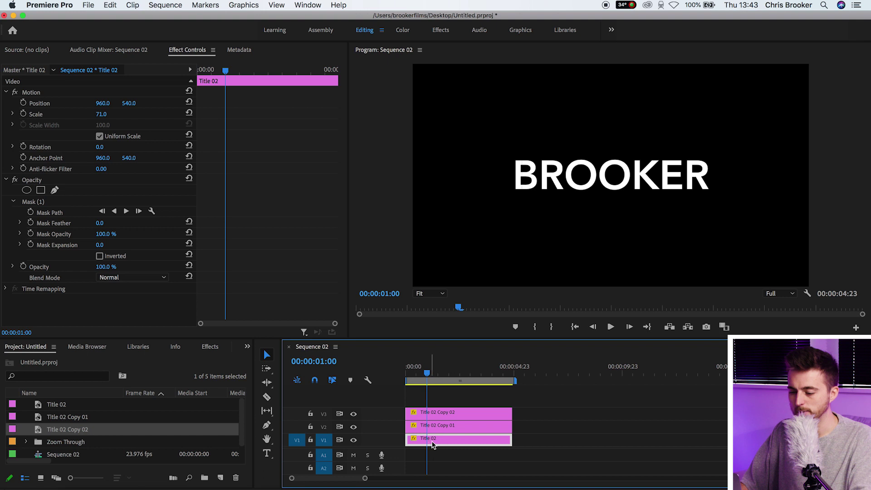
left_click(23, 103)
left_click(23, 114)
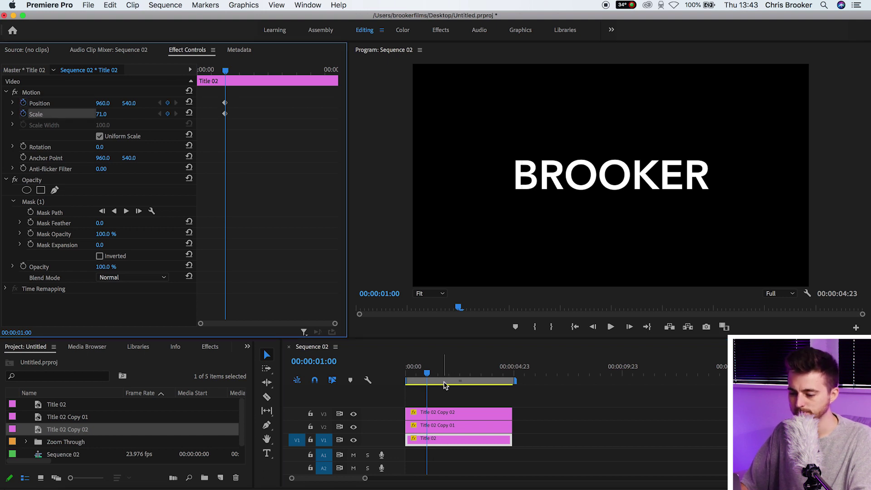
At 00:00:02:00, slide Title 02's Position X right to 1131
left_click_drag(427, 373, 447, 375)
left_click(452, 402)
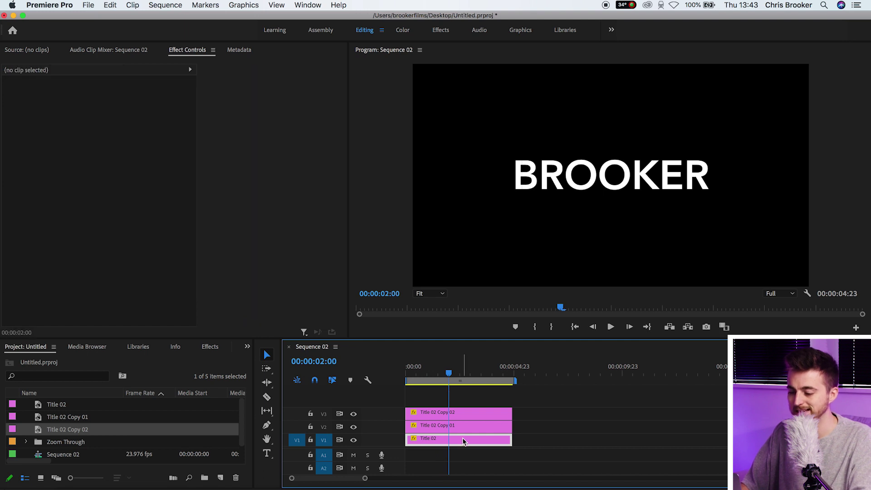
left_click(462, 437)
left_click_drag(103, 103, 180, 103)
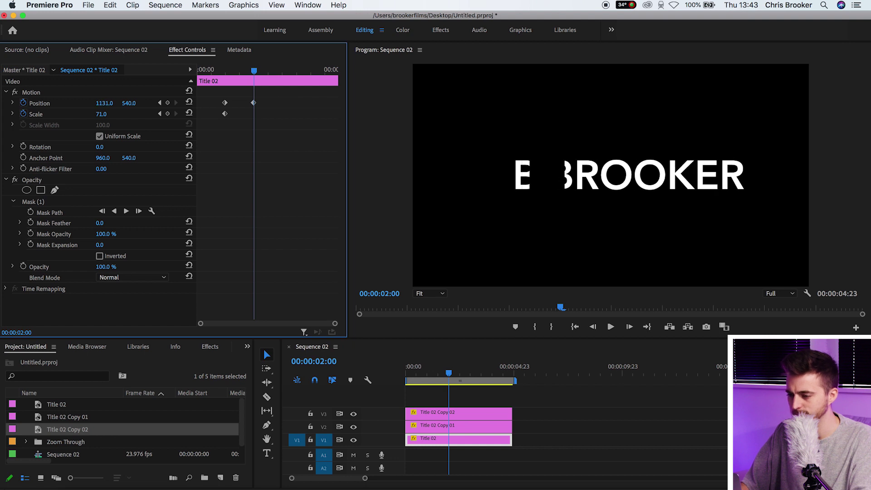
Slide Title 02 Copy 01's Position X left to 837
left_click(426, 429)
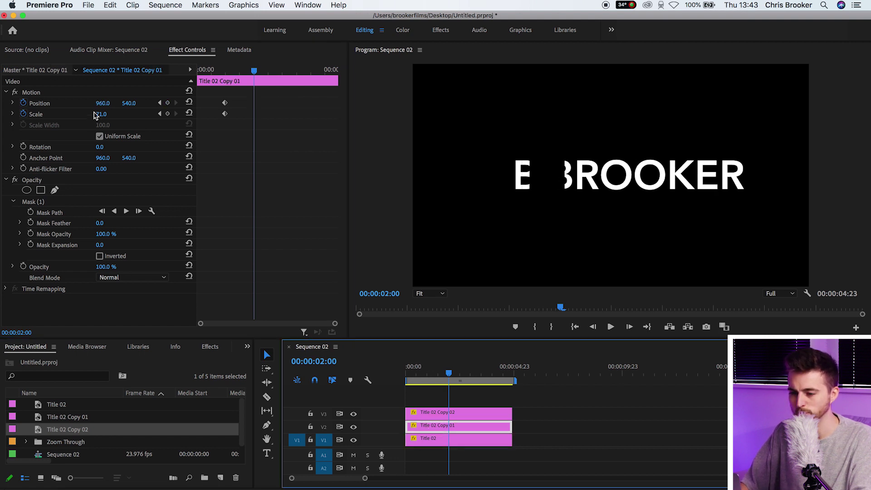
left_click_drag(104, 104, 50, 103)
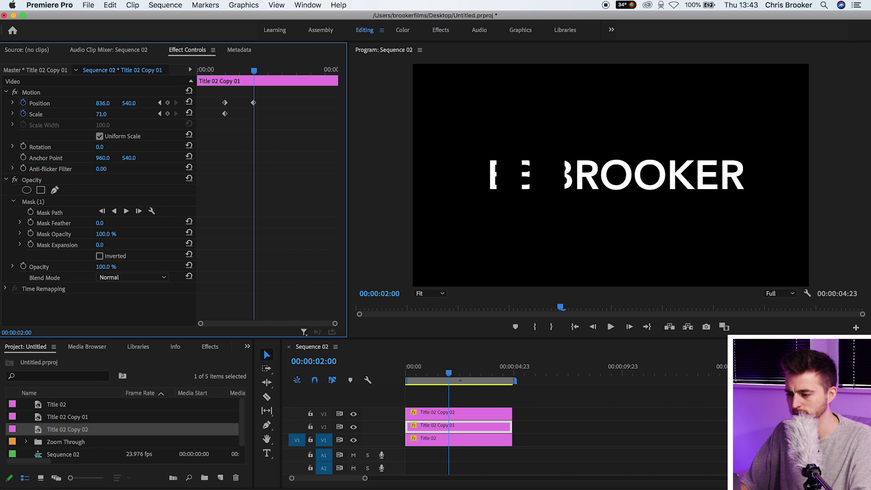
left_click_drag(102, 104, 103, 104)
left_click(423, 413)
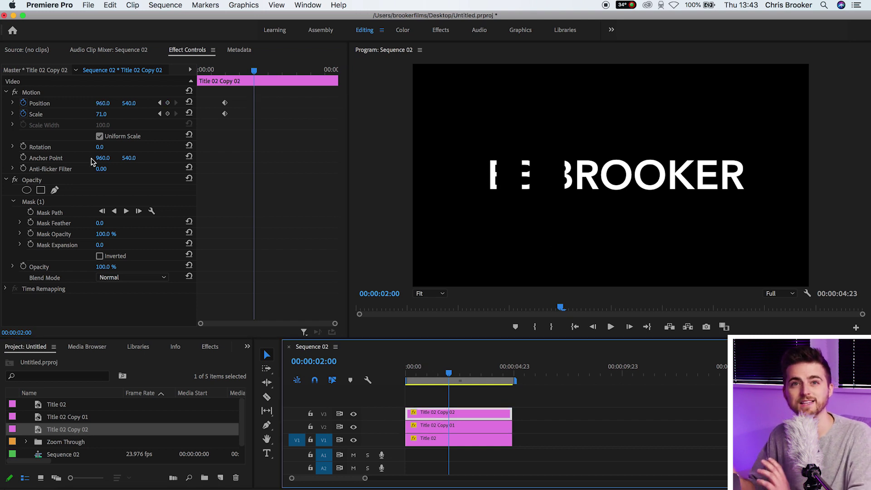
Turn off Uniform Scale on Title 02 Copy 02 and set Scale Width to 71
left_click(298, 216)
key("=")
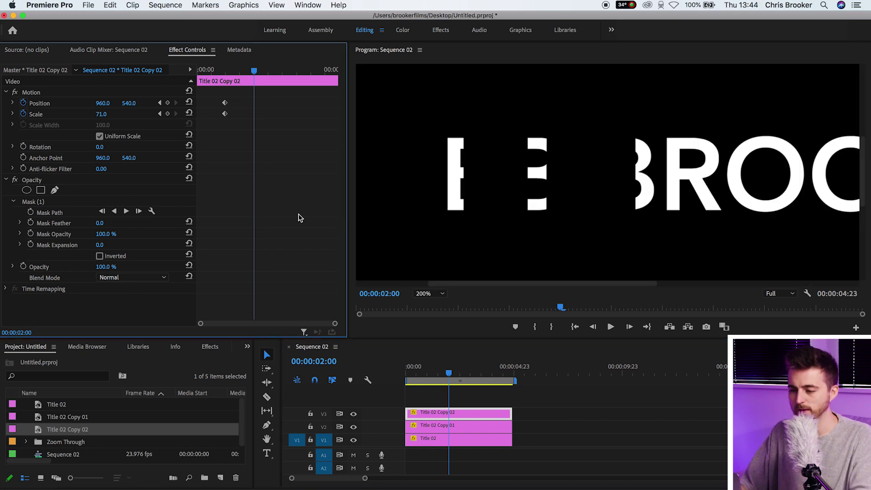
left_click(99, 137)
left_click(57, 128)
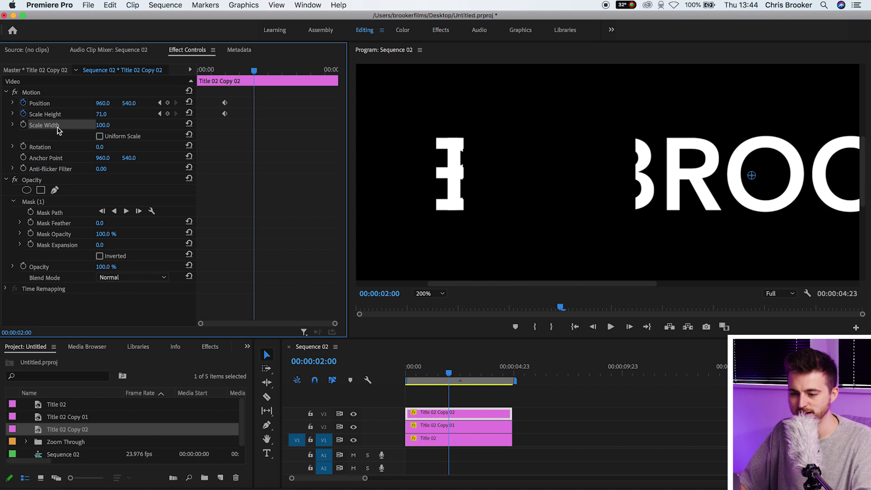
left_click(272, 151)
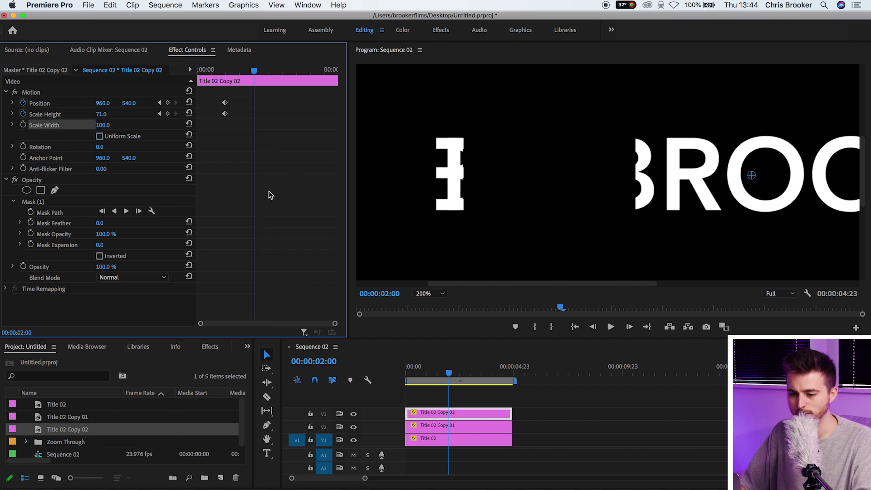
left_click(102, 125)
type("71")
key("Return")
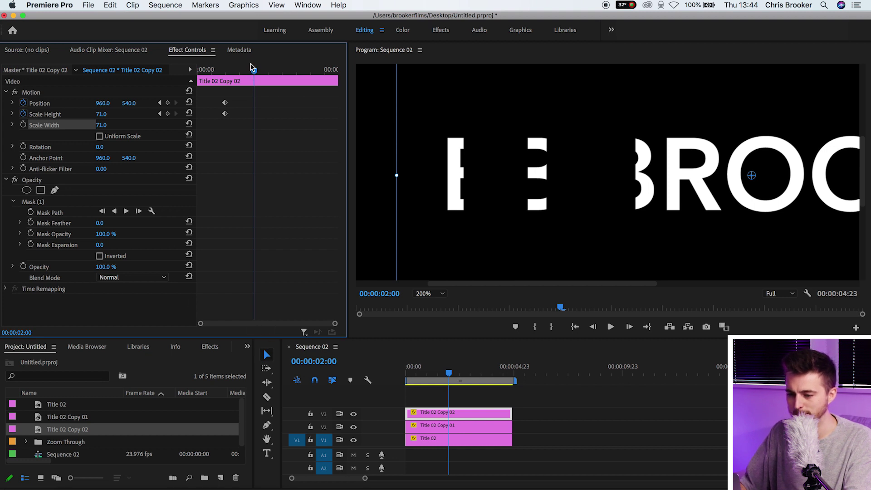
Add a Scale Width keyframe at 00:00:01:00
left_click_drag(252, 67, 225, 68)
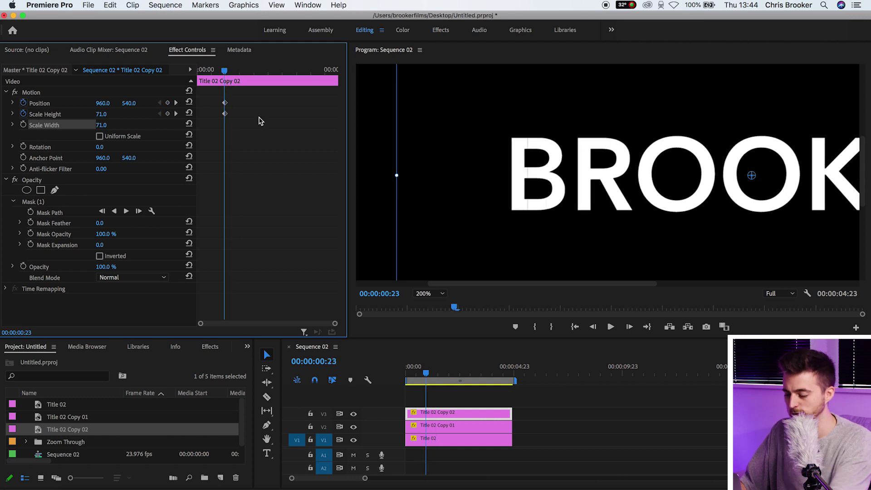
key("=")
key("=")
left_click(278, 72)
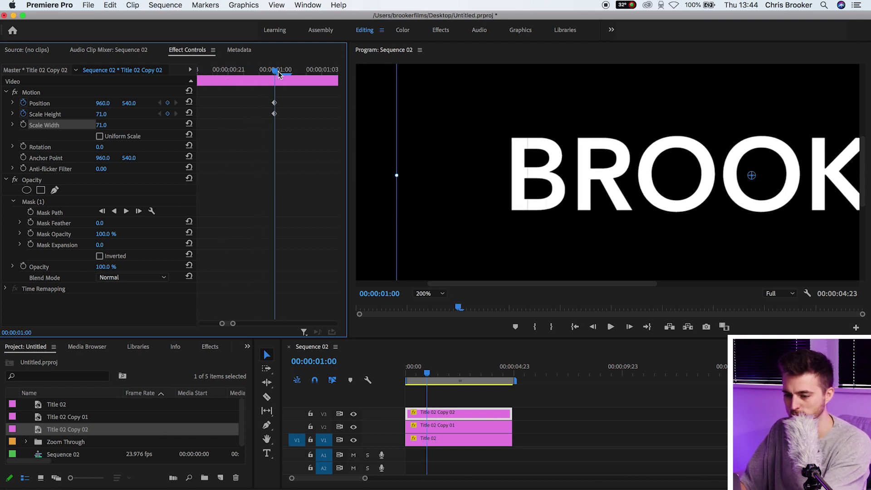
left_click(23, 125)
key("-")
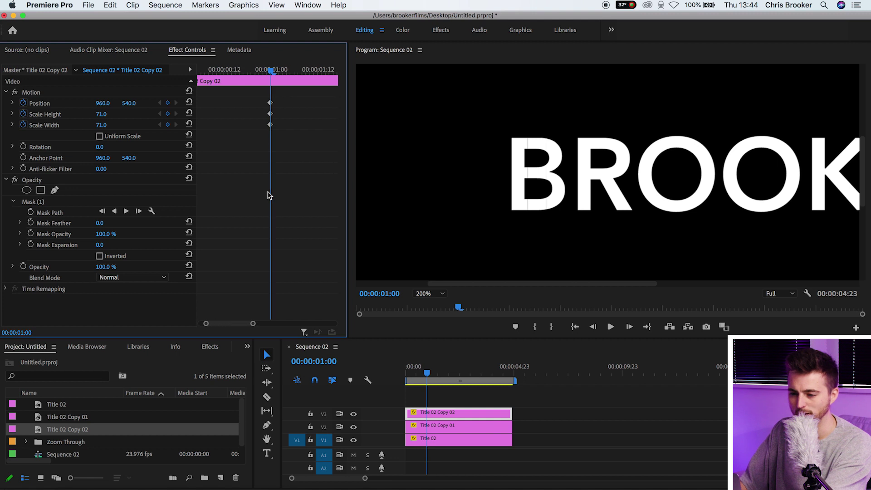
key("-")
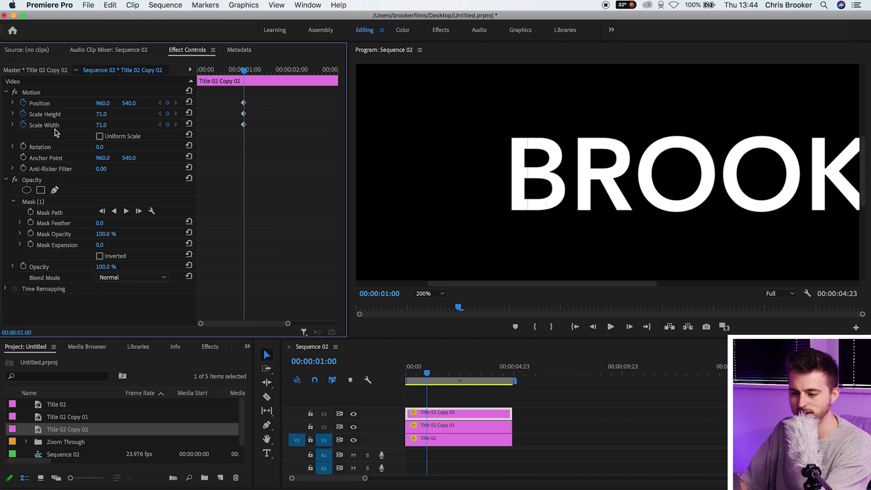
left_click(452, 426)
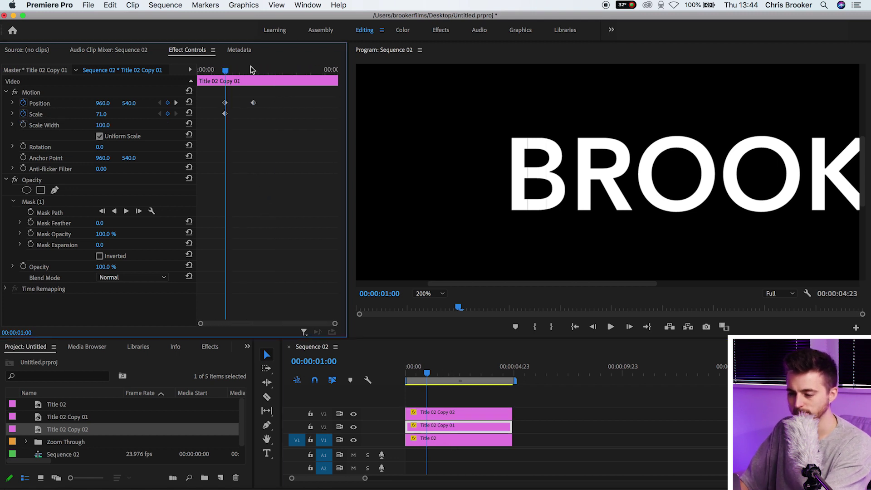
At the two-second keyframe, stretch Title 02 Copy 02 wider and shift its slice horizontally
left_click_drag(251, 66, 283, 70)
key("=")
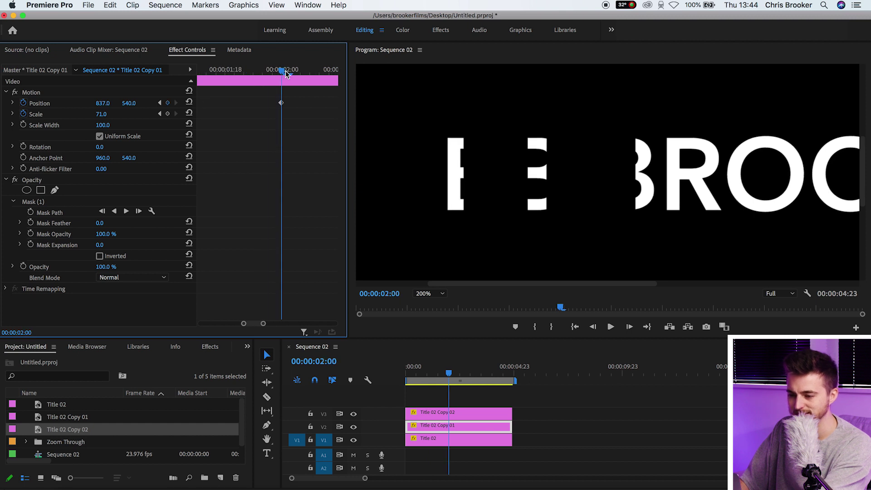
left_click(469, 417)
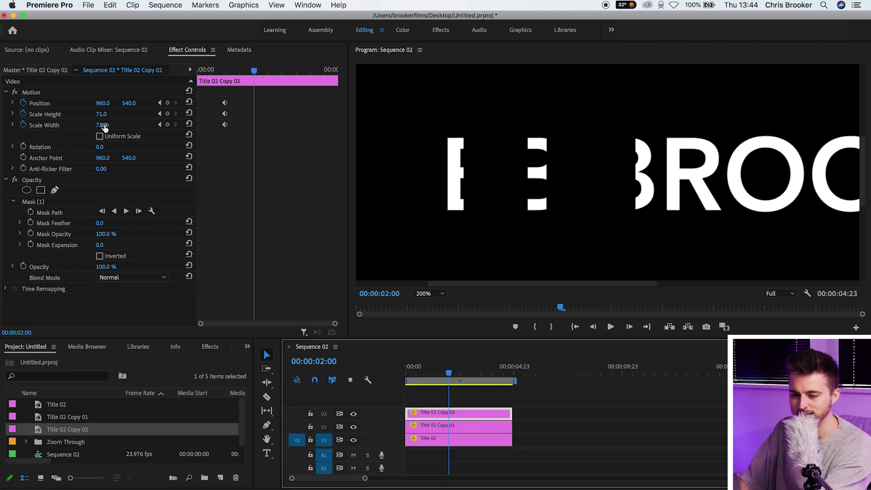
left_click_drag(101, 128, 135, 128)
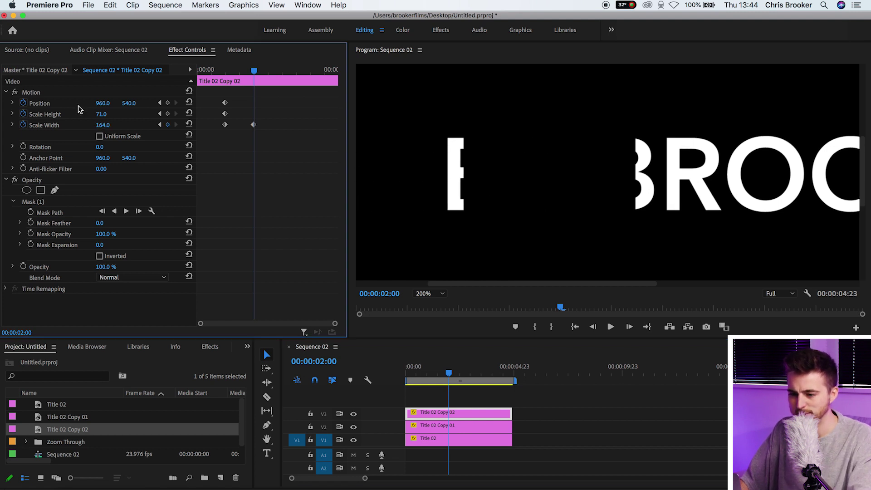
left_click_drag(100, 102, 215, 101)
Widen the middle slice further and slide its Position keyframes back toward the B
mouse_move(257, 71)
left_mouse_down()
mouse_move(236, 69)
mouse_move(253, 68)
left_mouse_up()
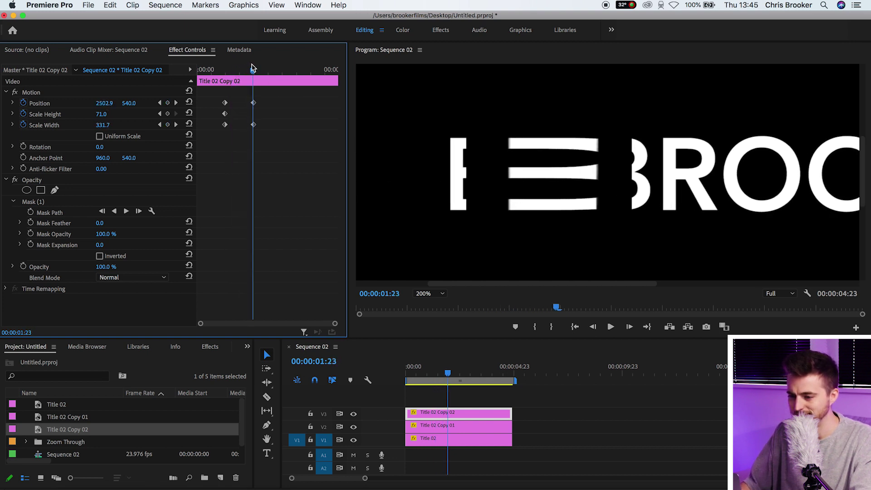
left_click_drag(102, 124, 173, 104)
mouse_move(104, 104)
left_mouse_down()
mouse_move(82, 104)
mouse_move(118, 125)
mouse_move(110, 118)
left_mouse_up()
left_click(108, 103)
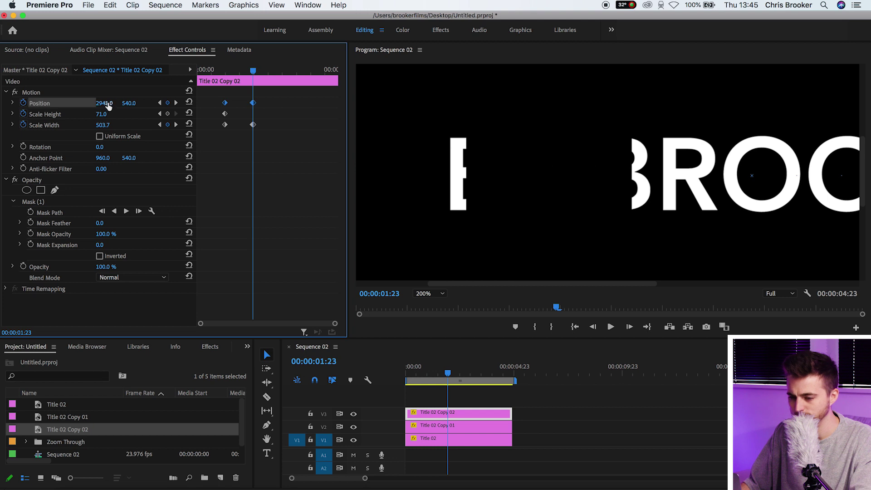
left_click_drag(108, 104, 131, 103)
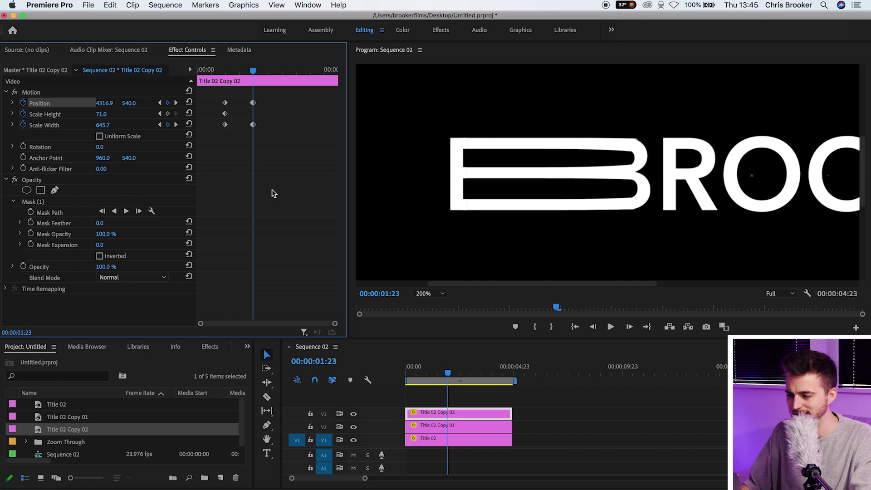
Set Scale Width to 630 and Position X to 4223.9 so the slice meets the B
left_click(103, 126)
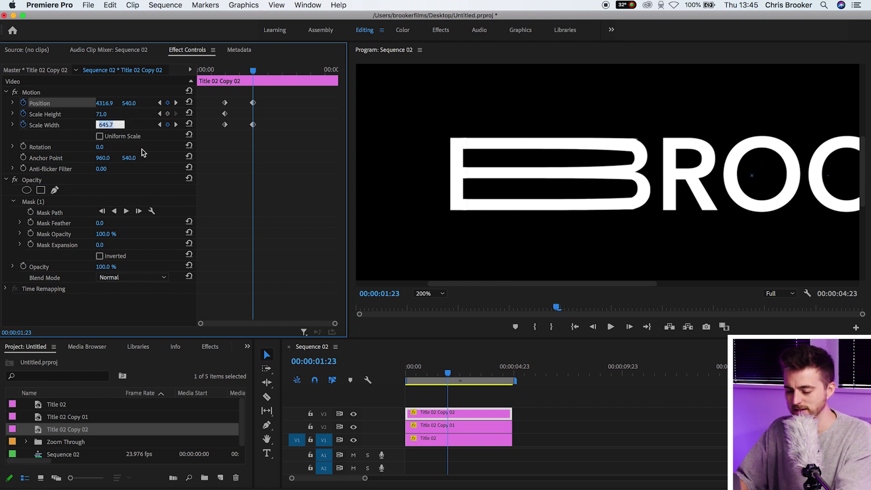
type("630")
key("Return")
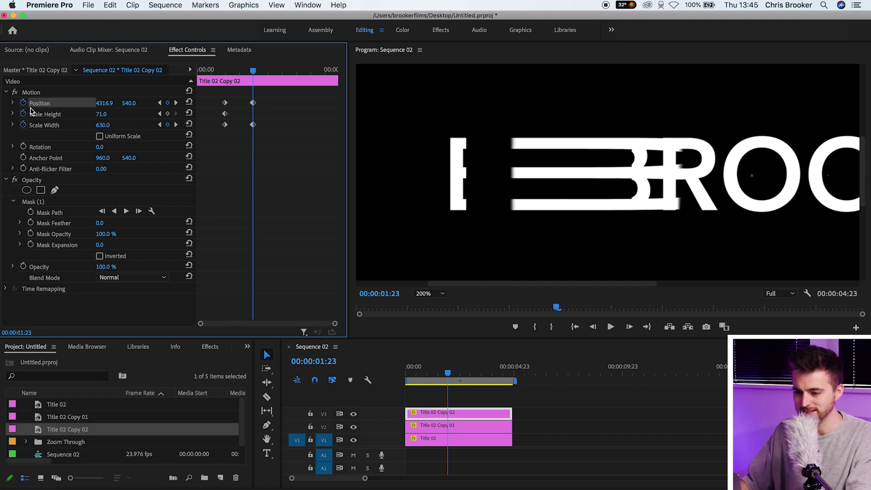
left_click_drag(97, 105, 55, 105)
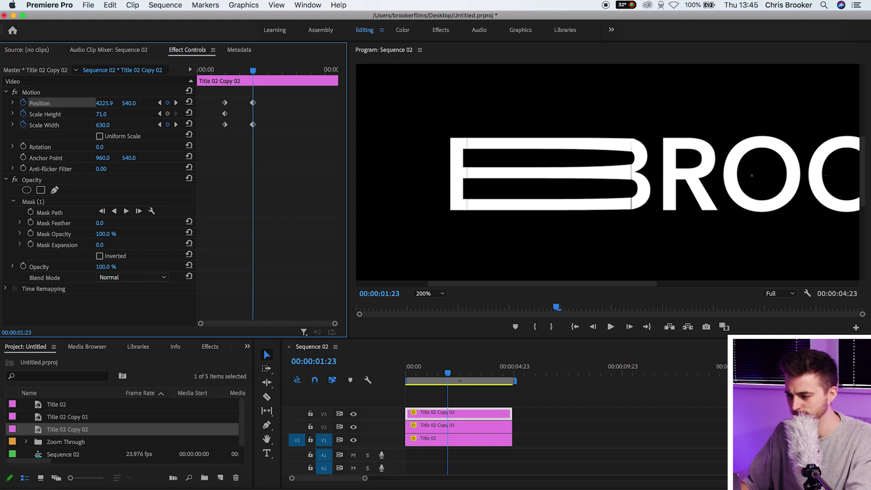
Set the Program monitor to Fit and play the stretch from before it begins
left_click(428, 293)
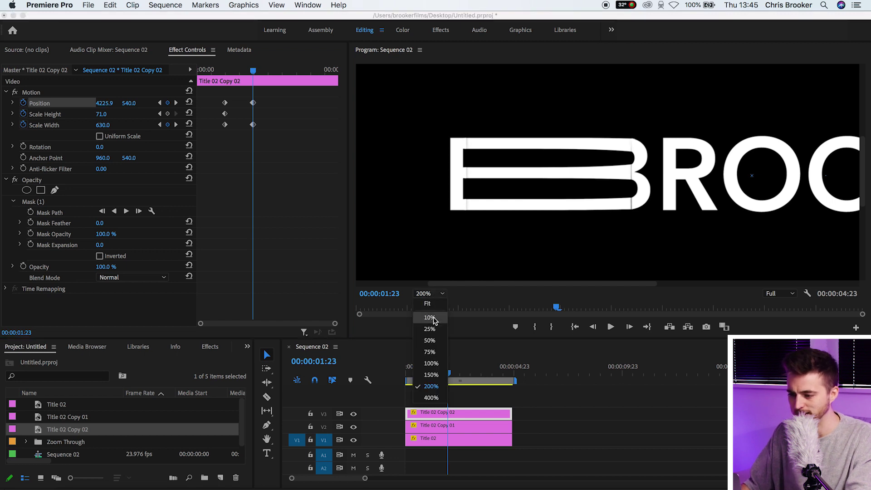
left_click(424, 312)
left_click(461, 401)
left_click_drag(447, 373, 425, 376)
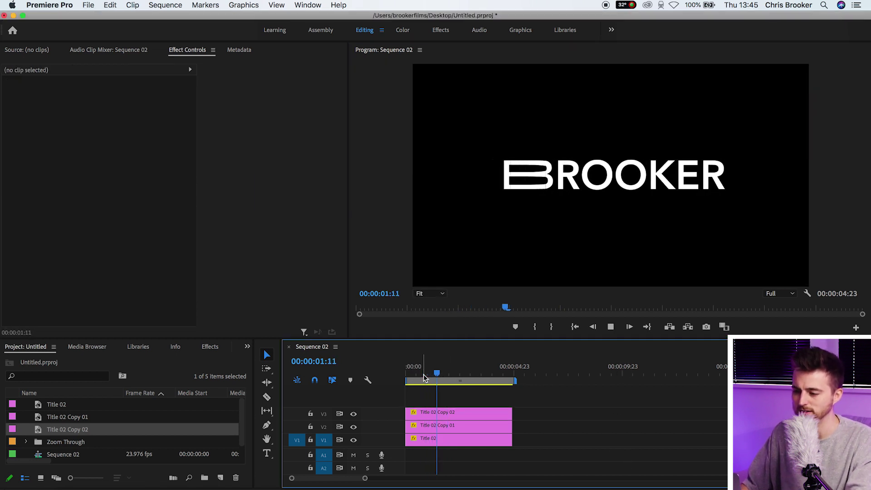
key("space")
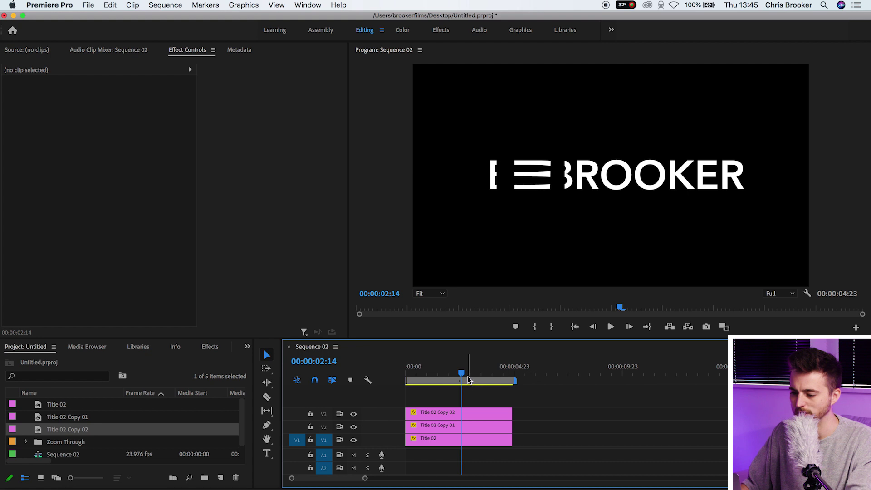
Select Title 02 Copy 02 and replay the stretch animation from early in the clip
left_click(459, 413)
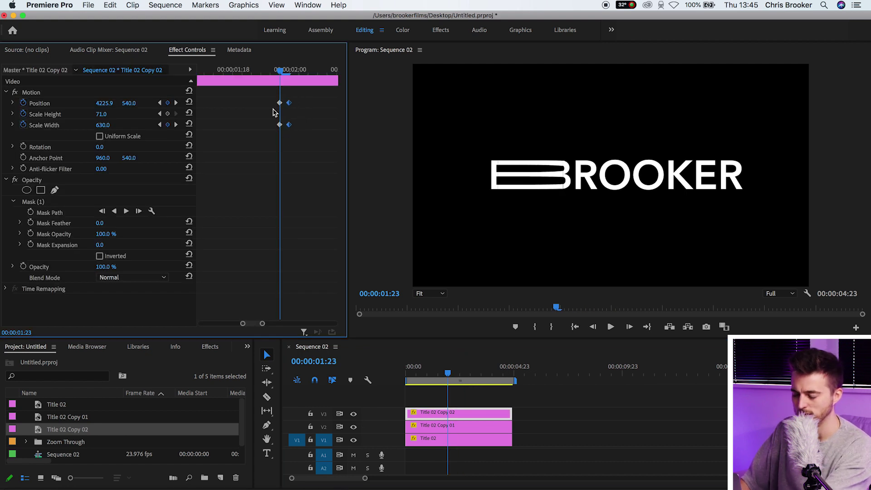
scroll(254, 106, "down", 5)
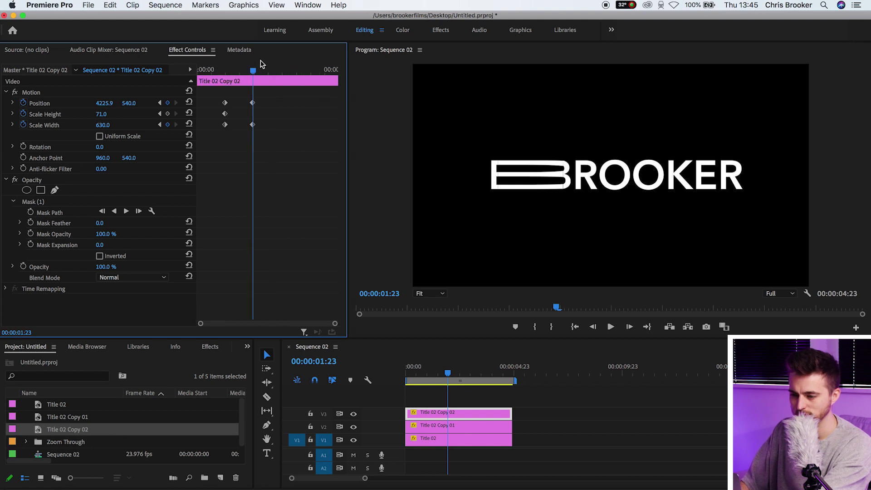
left_click_drag(228, 69, 219, 68)
key("space")
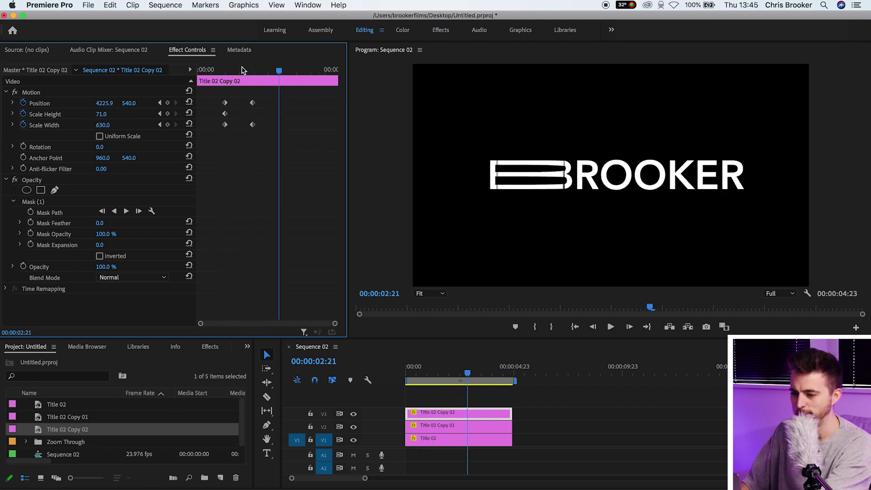
left_click(217, 69)
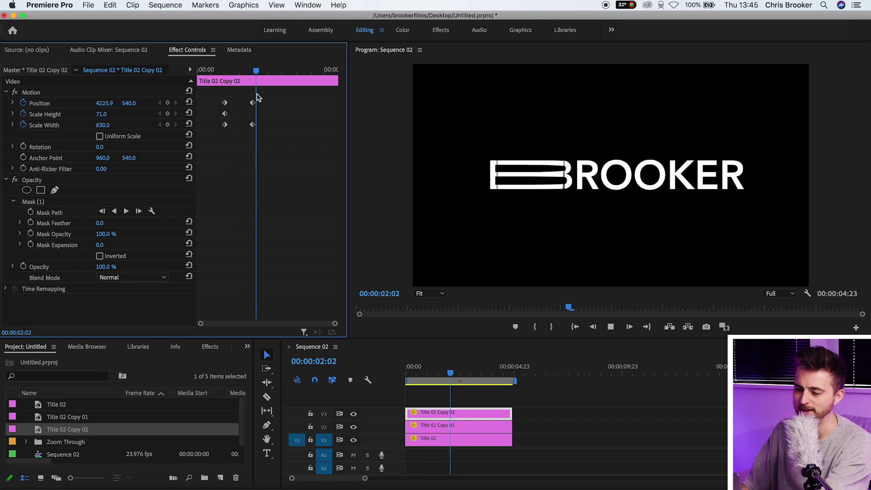
key("space")
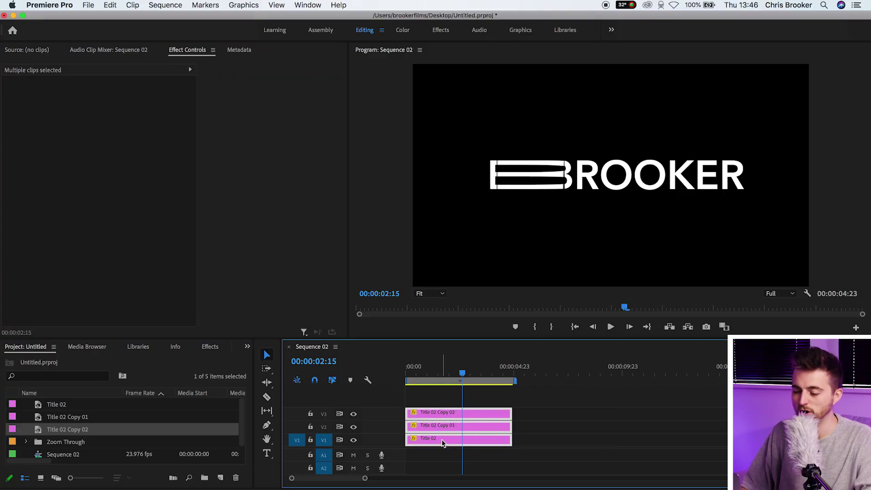
Nest the three title clips into a sequence named 'Stretched Text', then return to the start
right_click(442, 439)
left_click(467, 279)
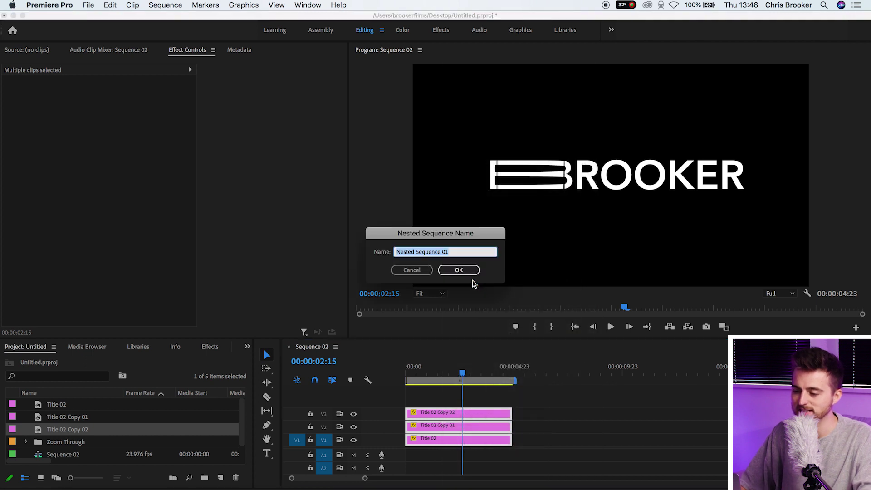
type("Stret")
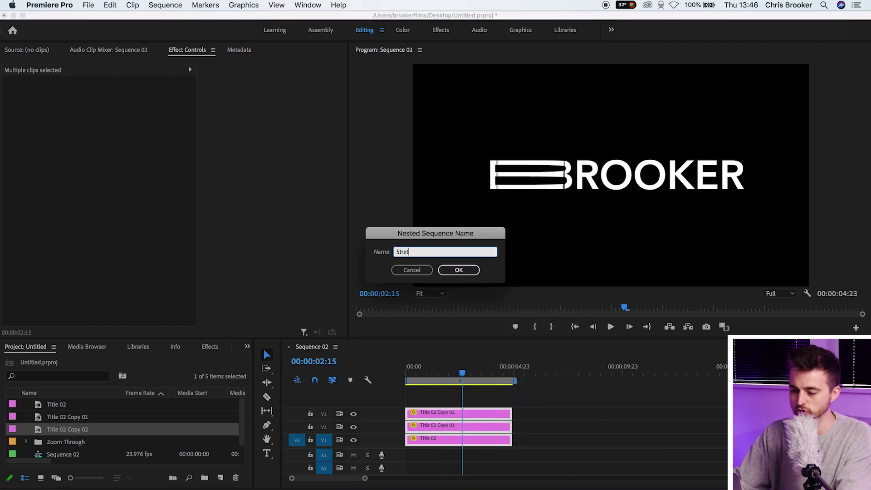
type("ched Text")
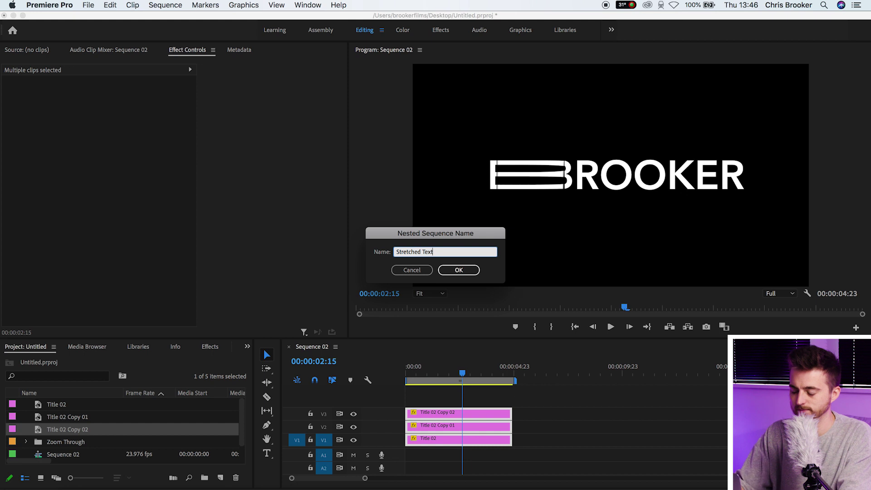
key("Return")
left_click(457, 450)
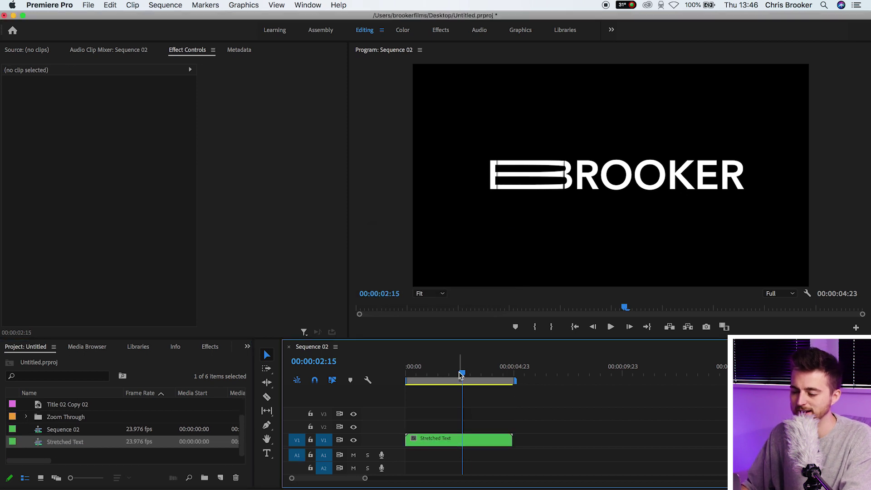
left_click_drag(458, 371, 389, 380)
Keyframe Stretched Text's Scale from 100 at about one second to 132 at the end, then replay
left_click(471, 440)
left_click_drag(454, 375, 428, 374)
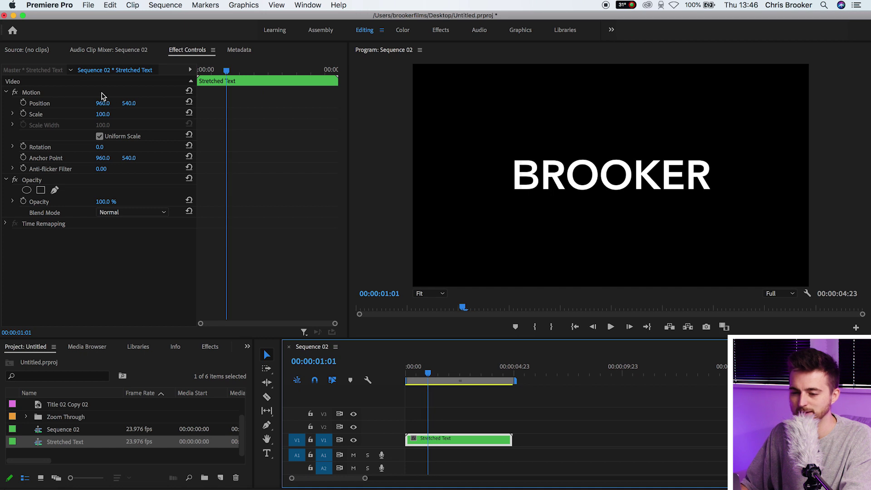
left_click(23, 114)
left_click(23, 103)
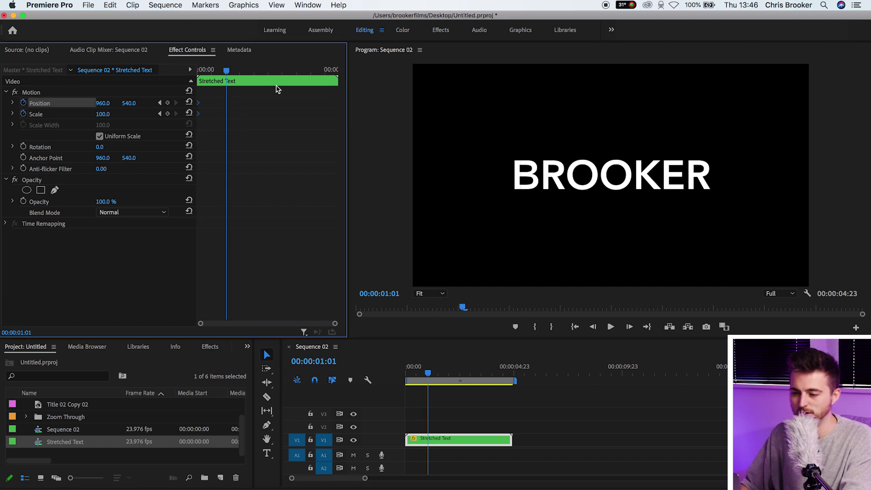
left_click_drag(286, 73, 324, 69)
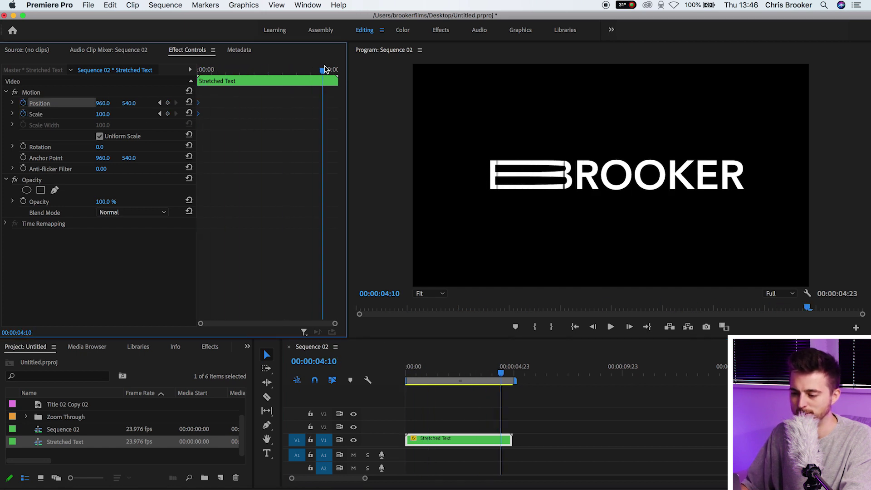
left_click_drag(104, 114, 274, 108)
key("Home")
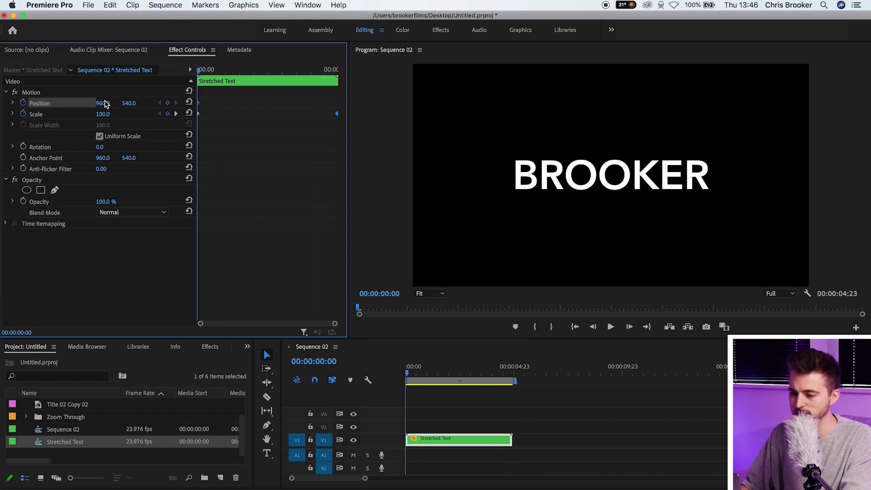
key("space")
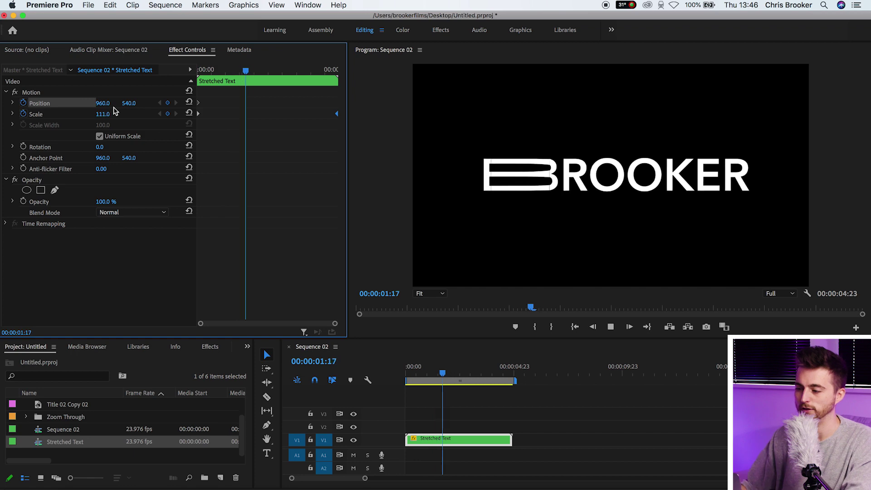